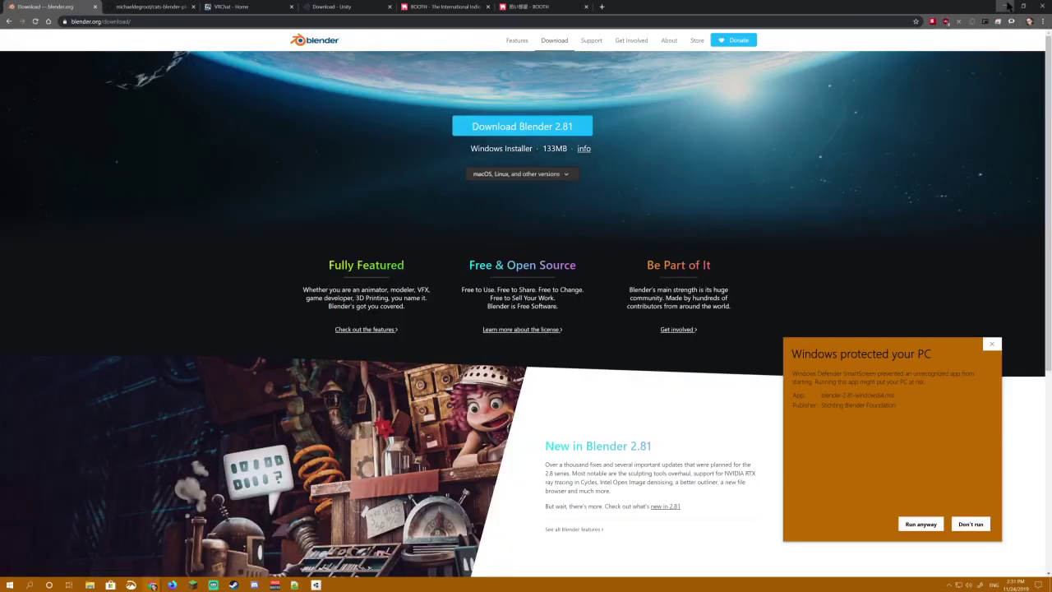
Step: Minimize the browser to reveal the launched Blender 2.81 installer's SmartScreen warning
left_click(1003, 6)
Step: Run the blocked Blender 2.81 installer, accept the license terms, and complete the installation
left_click_drag(910, 349, 532, 202)
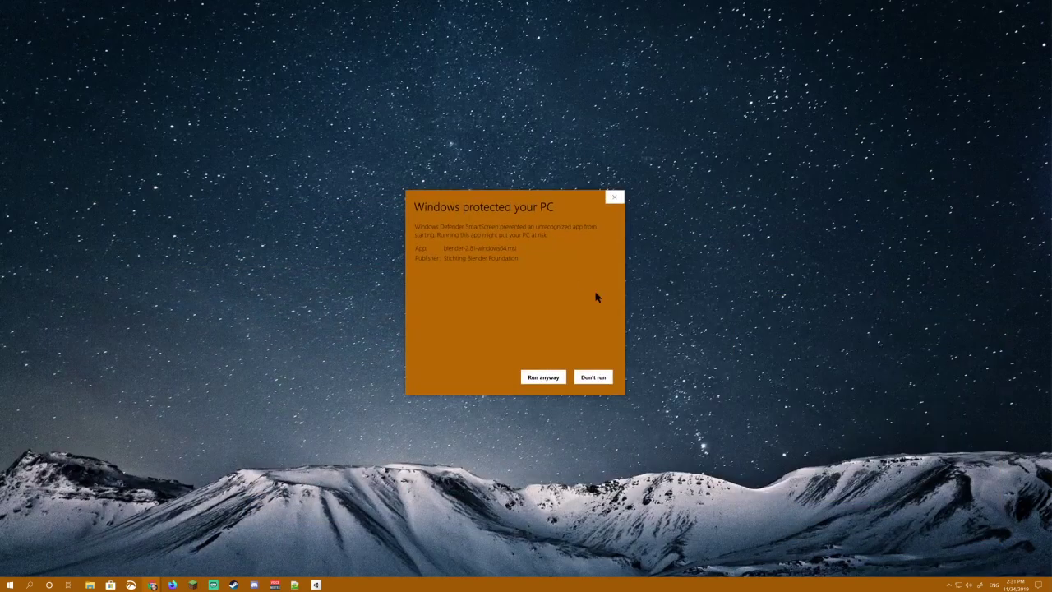
left_click(535, 377)
left_click(565, 360)
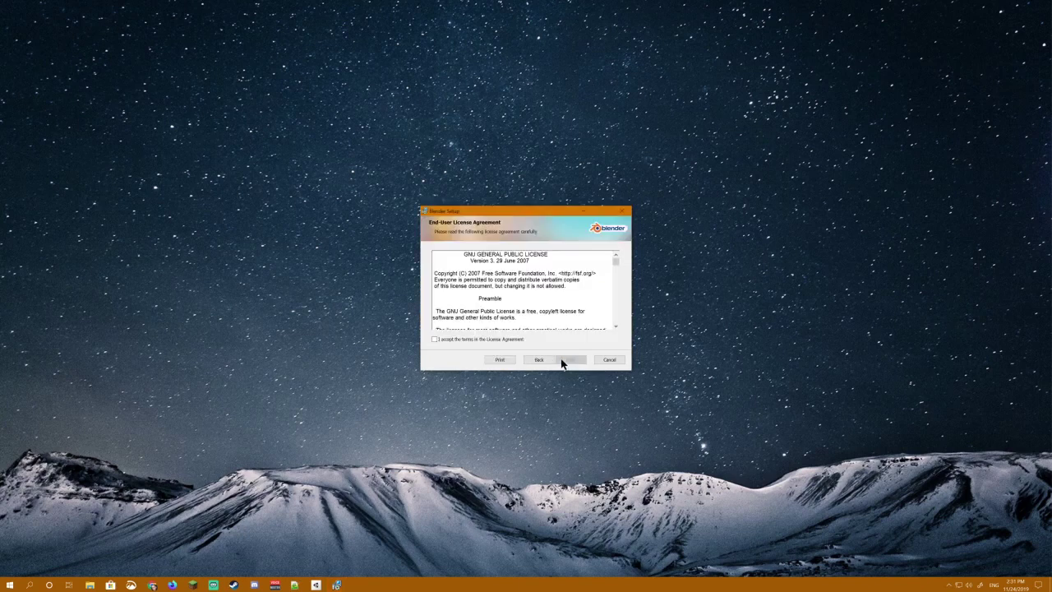
left_click(479, 339)
left_click(571, 361)
left_click(565, 361)
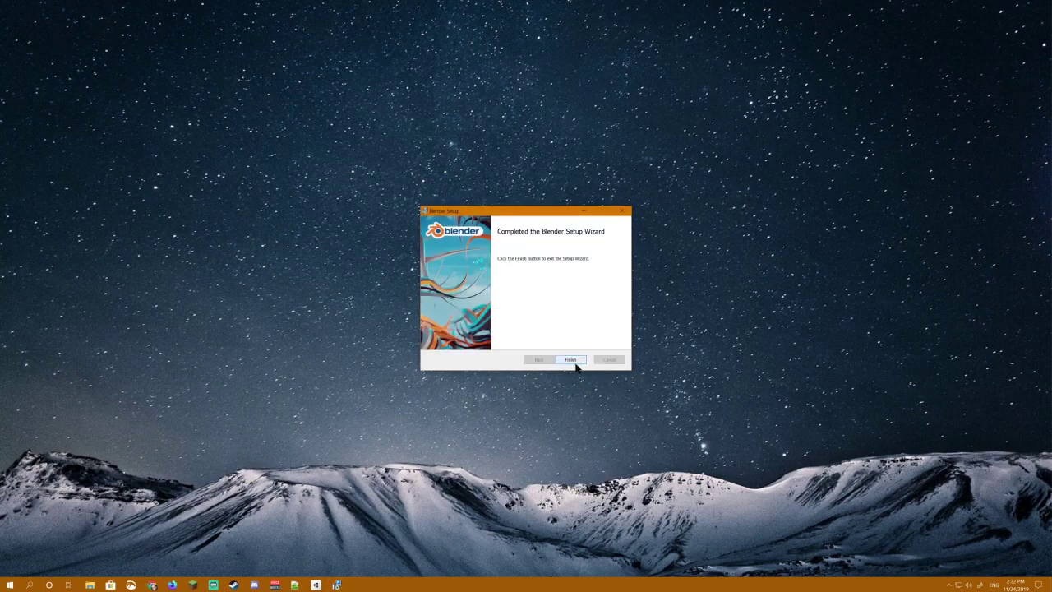
left_click(570, 359)
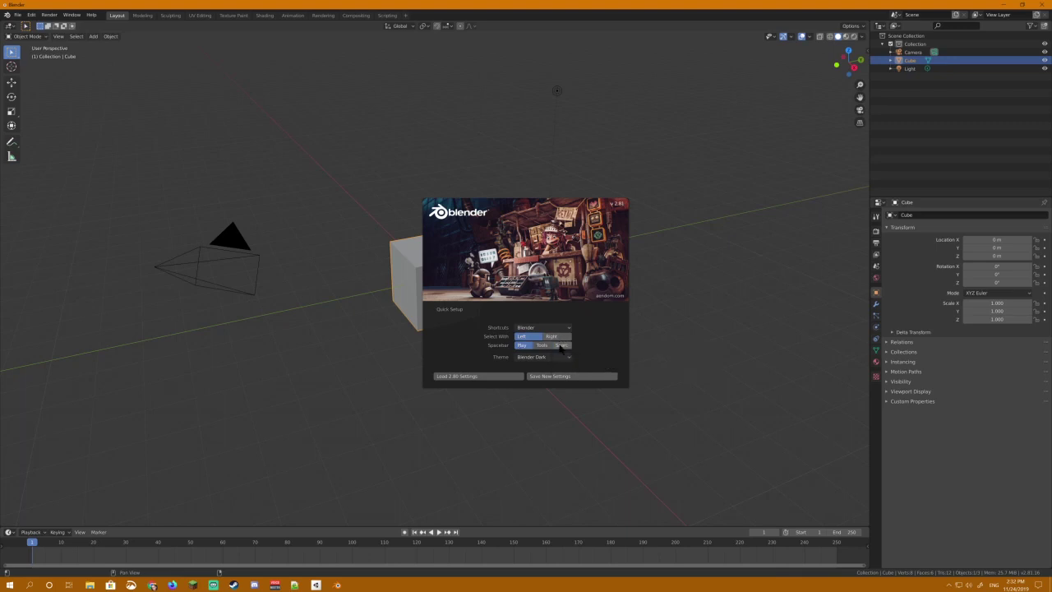
Step: Save the default Quick Setup settings and close the splash screen
left_click(534, 376)
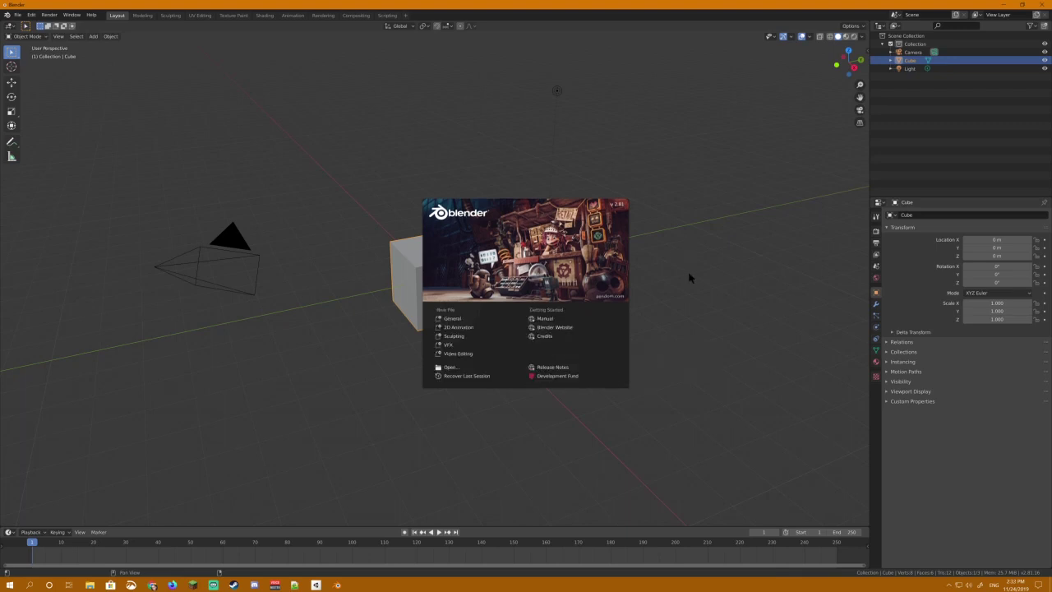
left_click(690, 277)
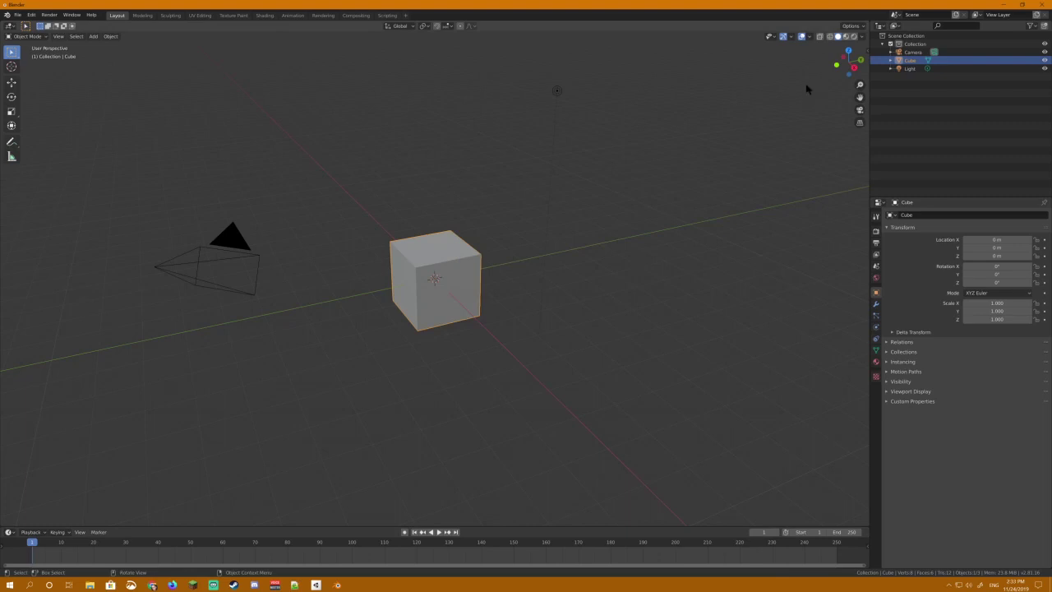
Step: Show the viewport sidebar, deselect the cube, then collapse and reopen the sidebar
left_click(867, 52)
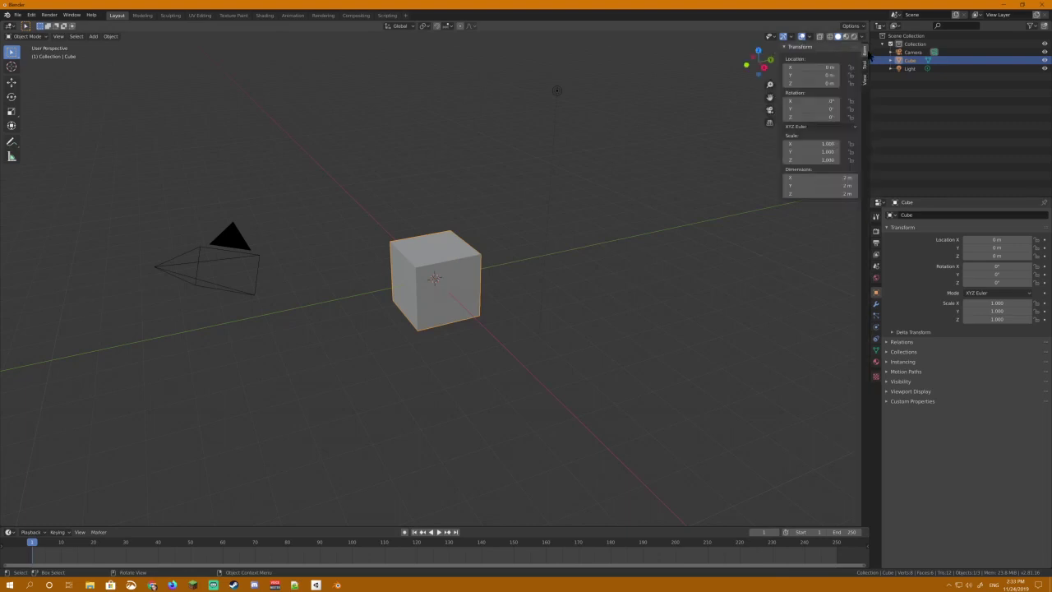
left_click(684, 75)
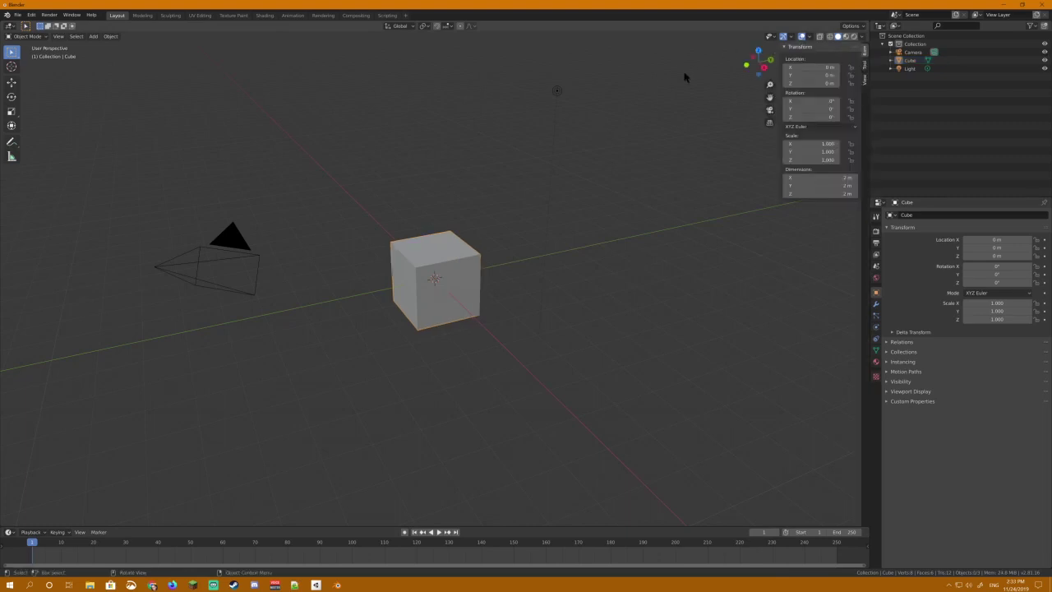
left_click_drag(779, 51, 871, 56)
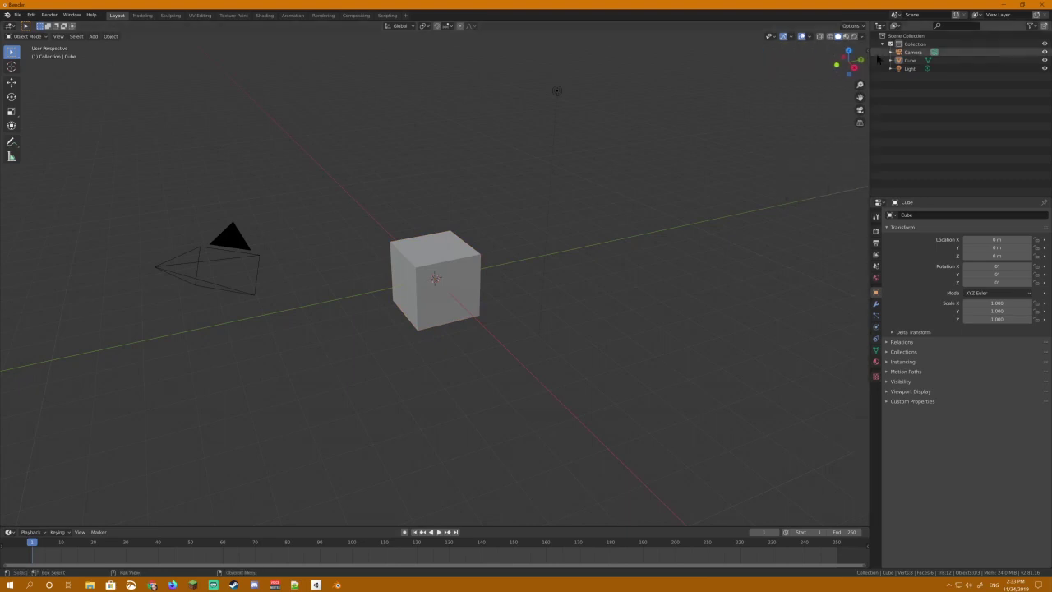
left_click(867, 52)
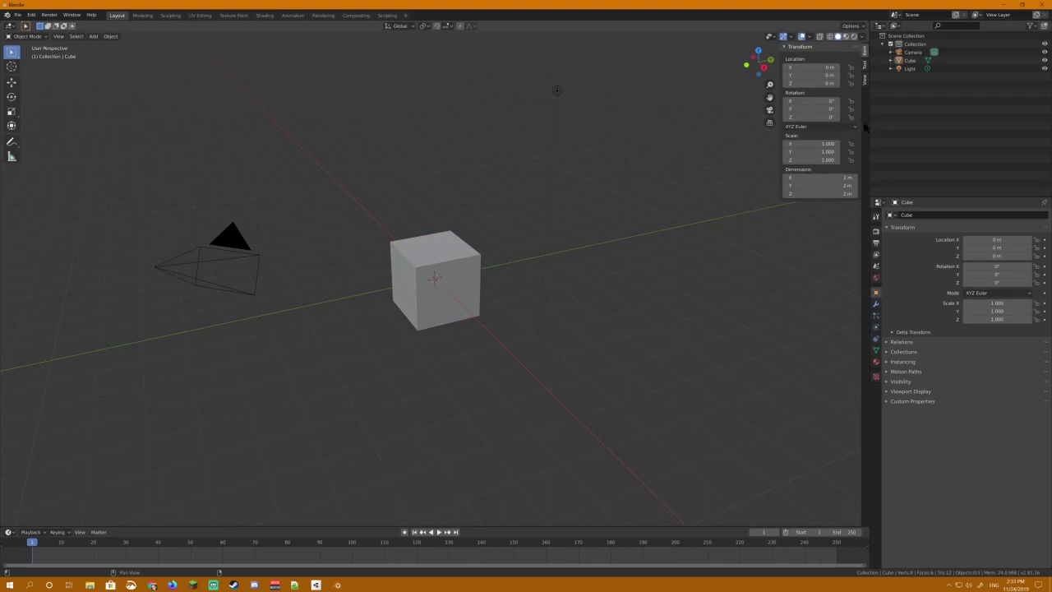
Step: Open Preferences at the Add-ons section and start installing an add-on from file
left_click(31, 15)
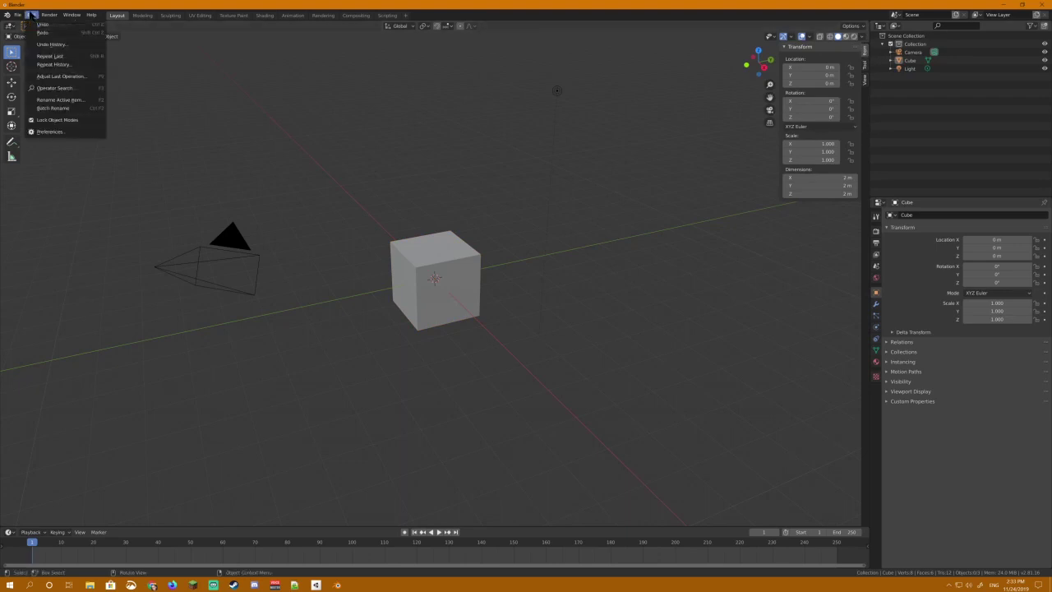
left_click(77, 133)
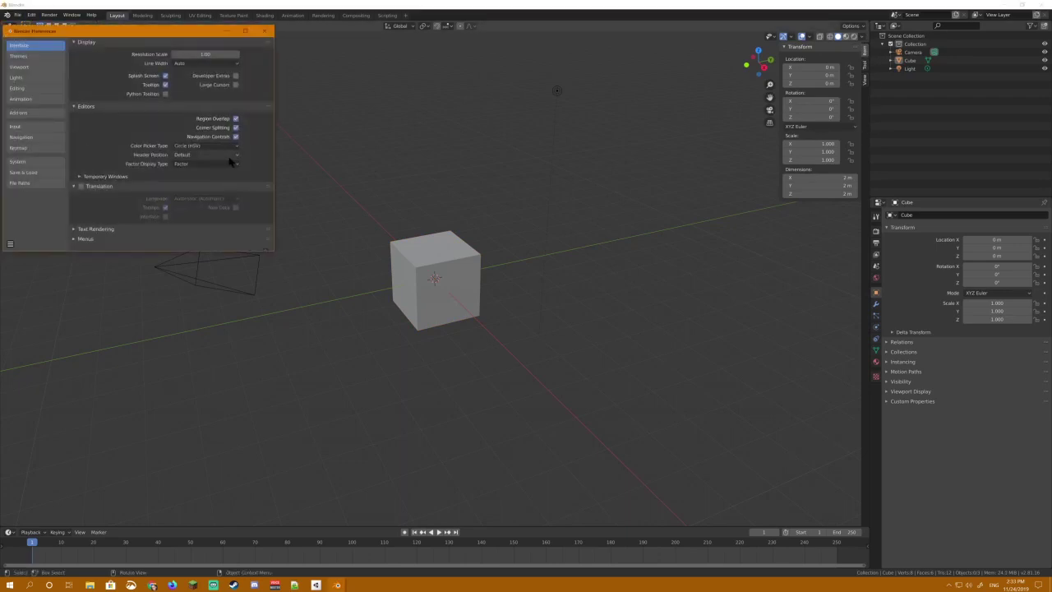
left_click(33, 115)
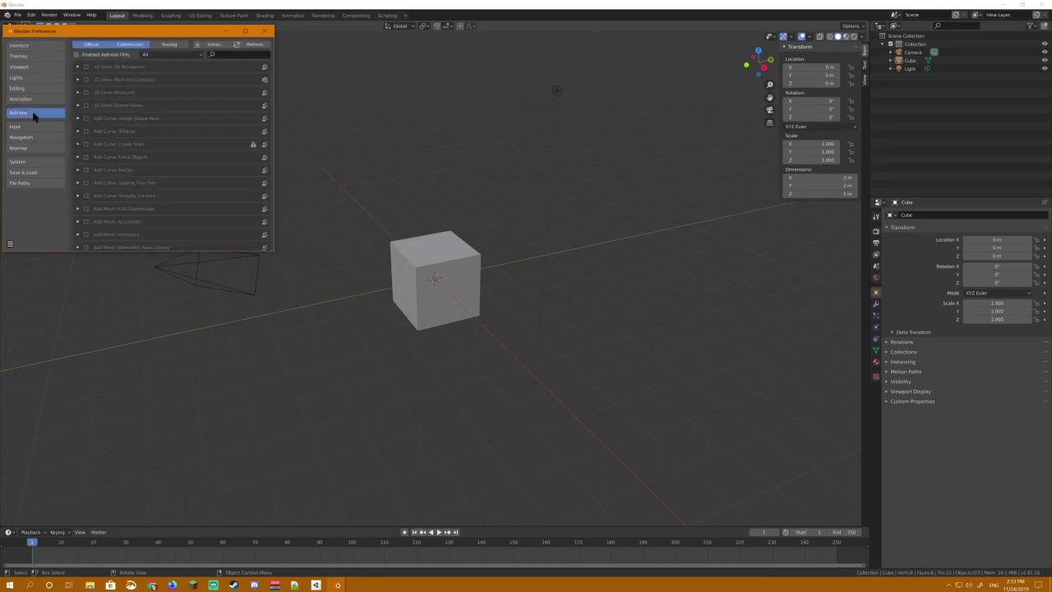
left_click(215, 47)
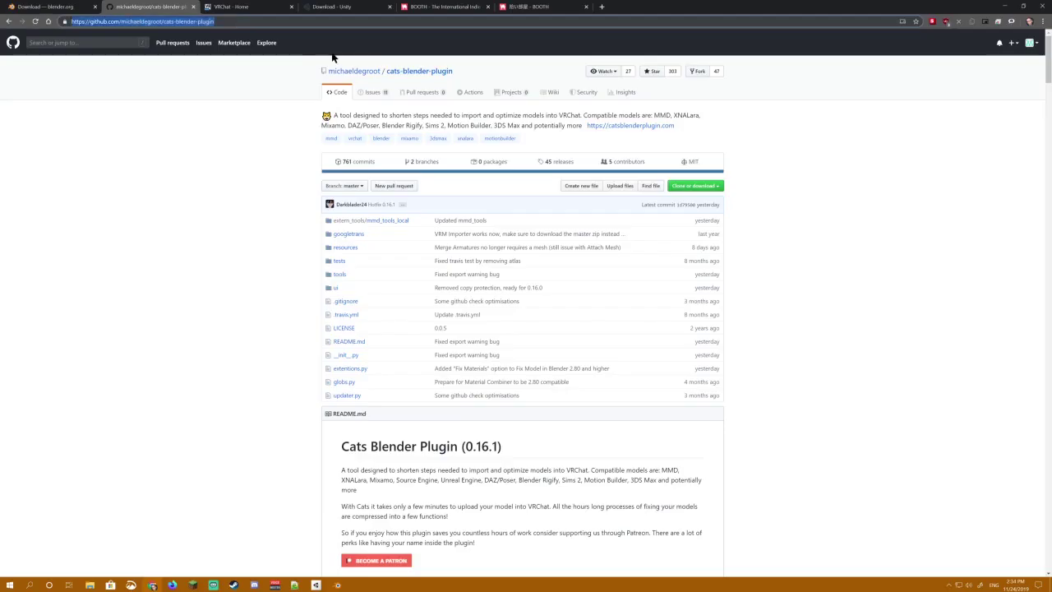
Step: Download the cats-blender-plugin master ZIP from GitHub and view its releases list
left_click(263, 203)
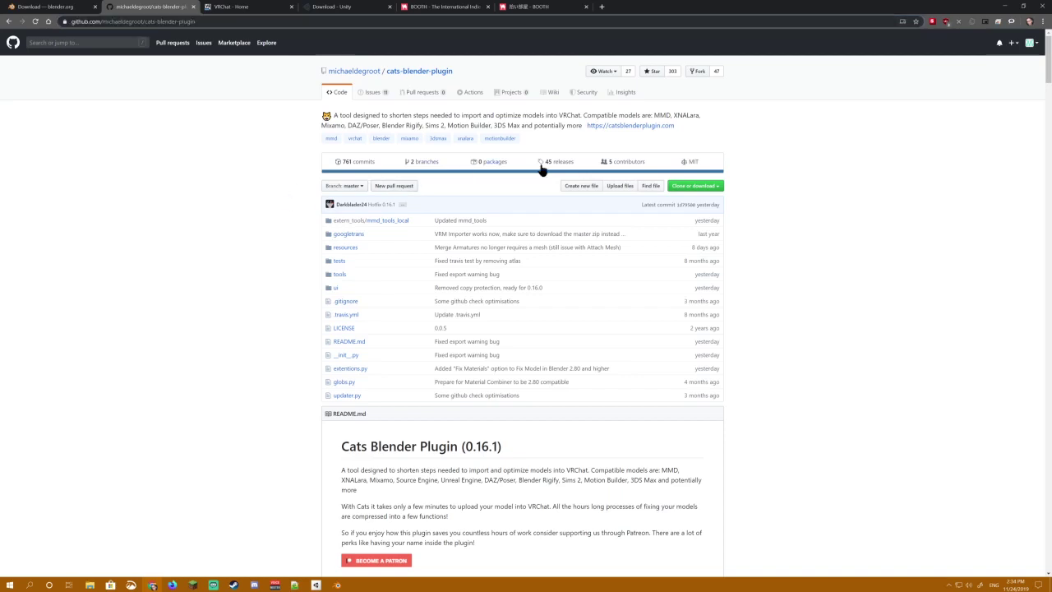
left_click(694, 186)
left_click(694, 255)
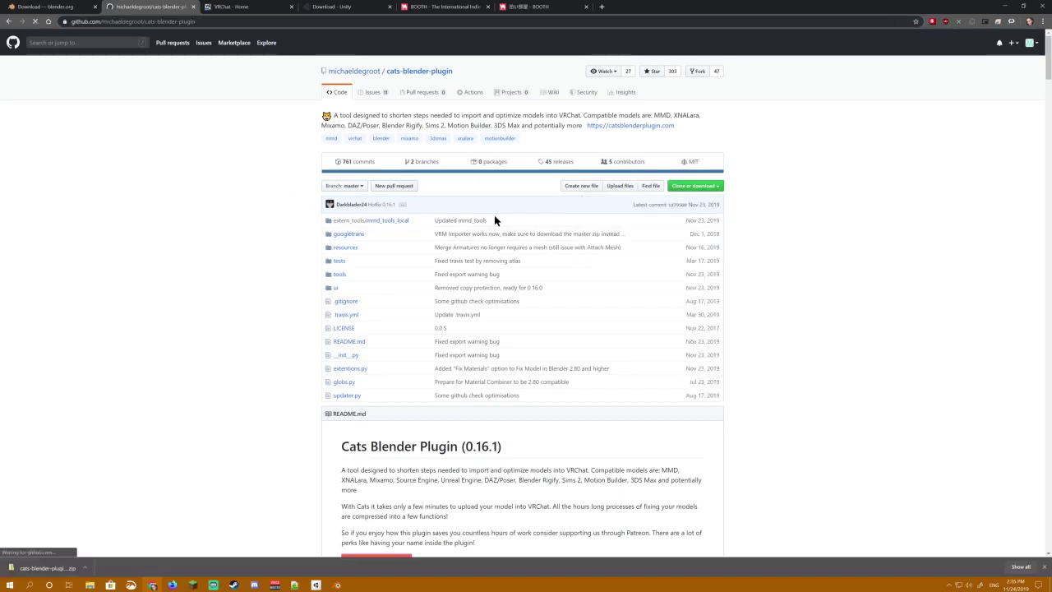
left_click(567, 165)
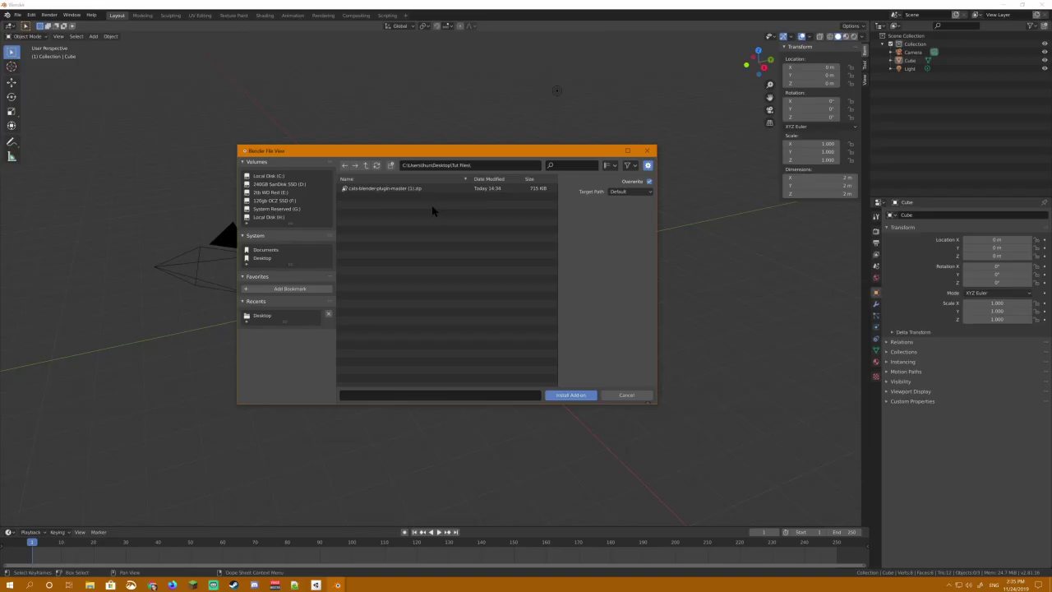
Step: Install Cats Blender Plugin 0.16.1 from the downloaded zip and expand its entry
left_click(402, 188)
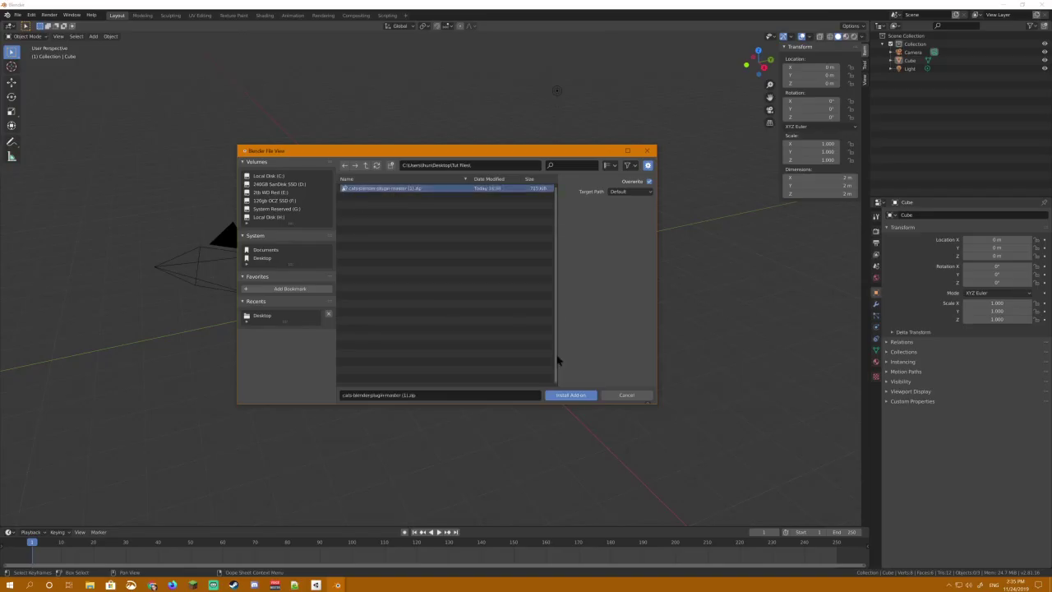
left_click(570, 394)
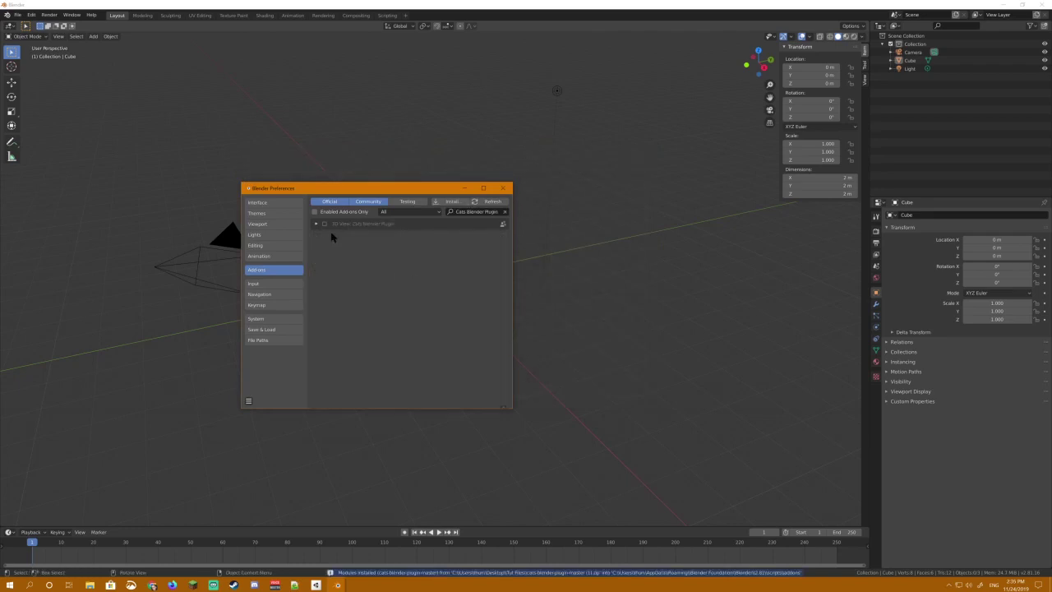
left_click(317, 224)
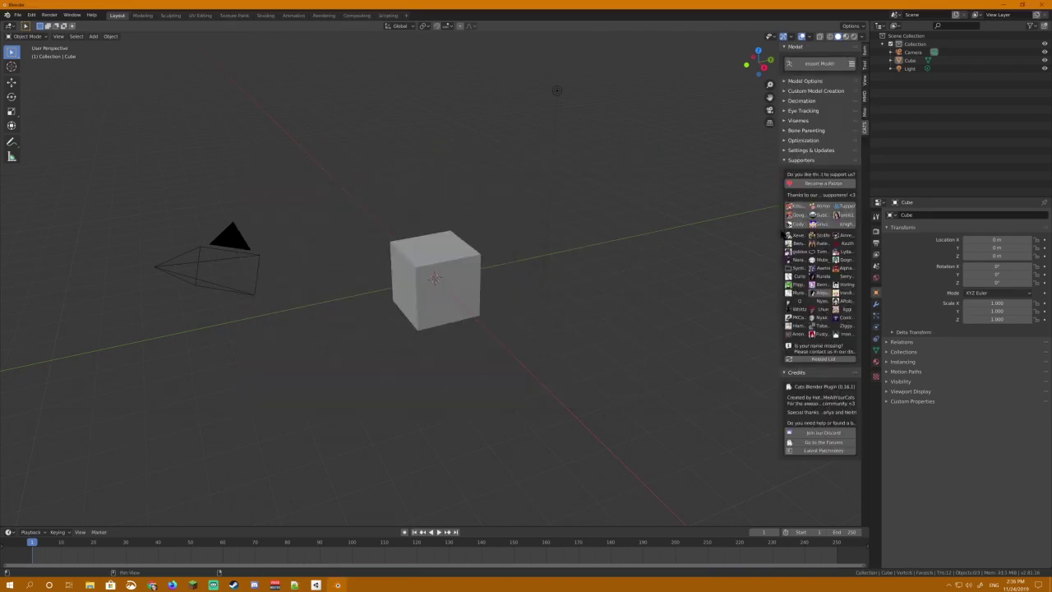
Step: Widen the CATS panel, expand Optimization, and open the Material Combiner download page
left_click_drag(782, 234, 712, 237)
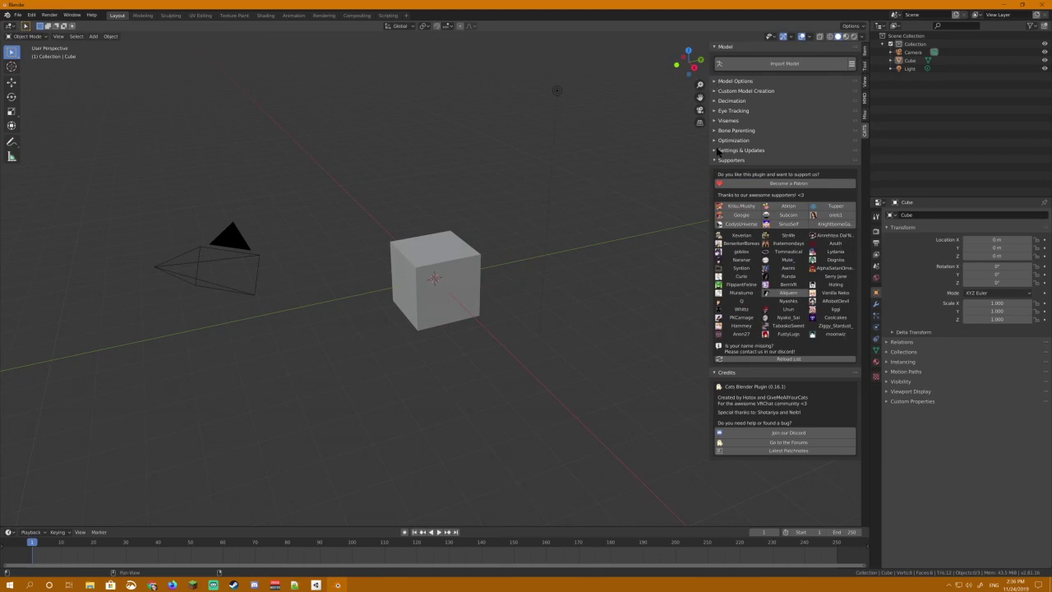
left_click(737, 140)
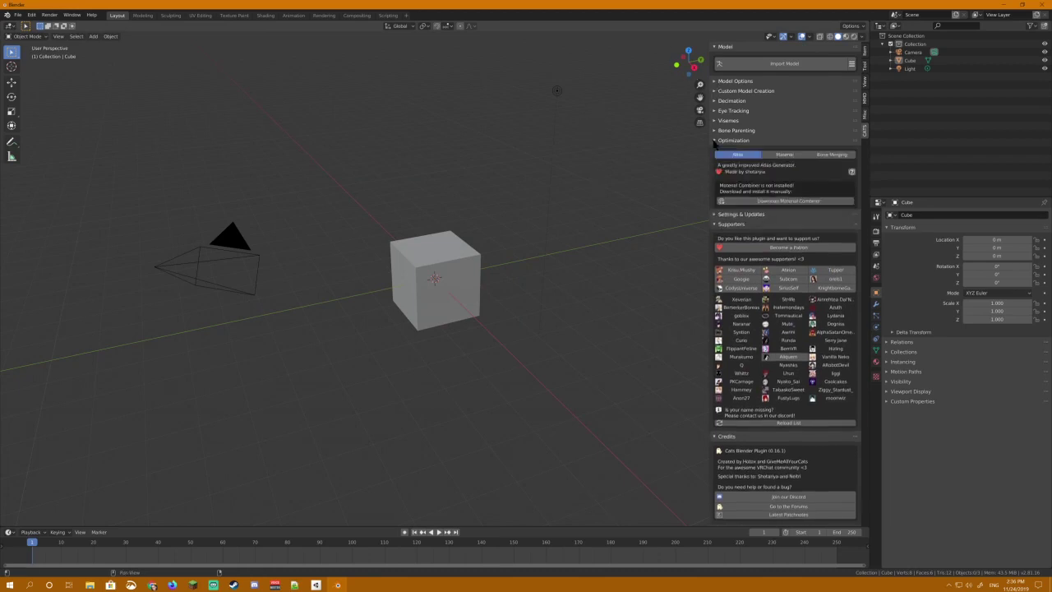
left_click(787, 201)
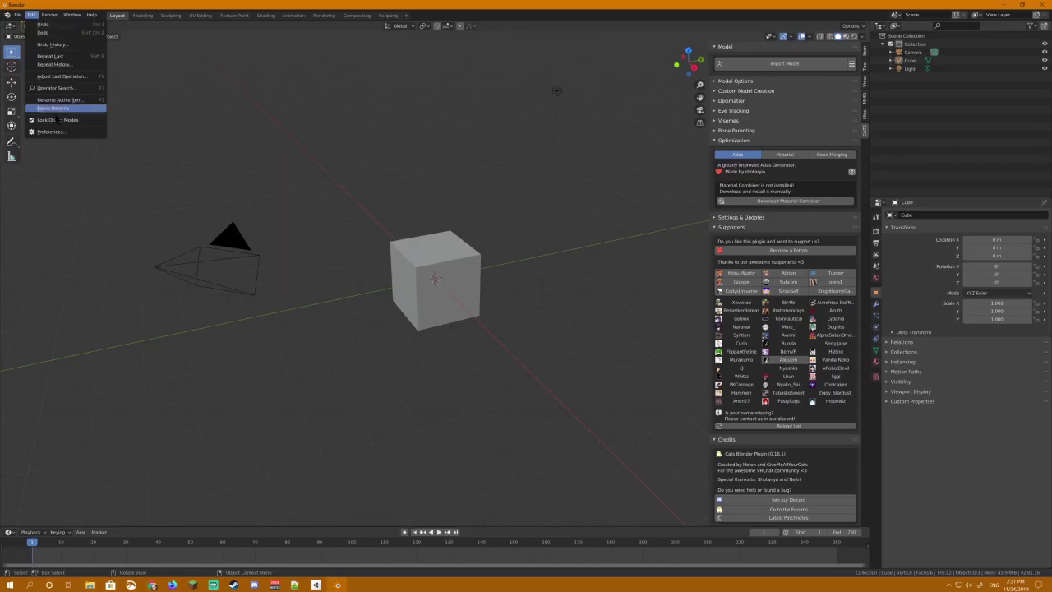
Step: Install the material-combiner zip through Add-ons preferences and enable Material Combiner
left_click(49, 109)
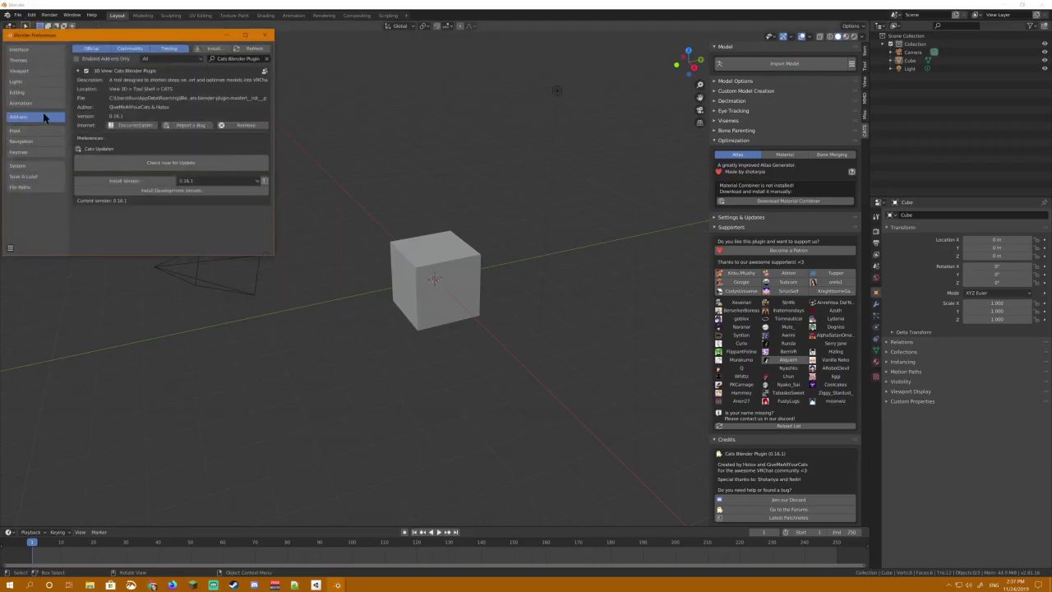
left_click(214, 47)
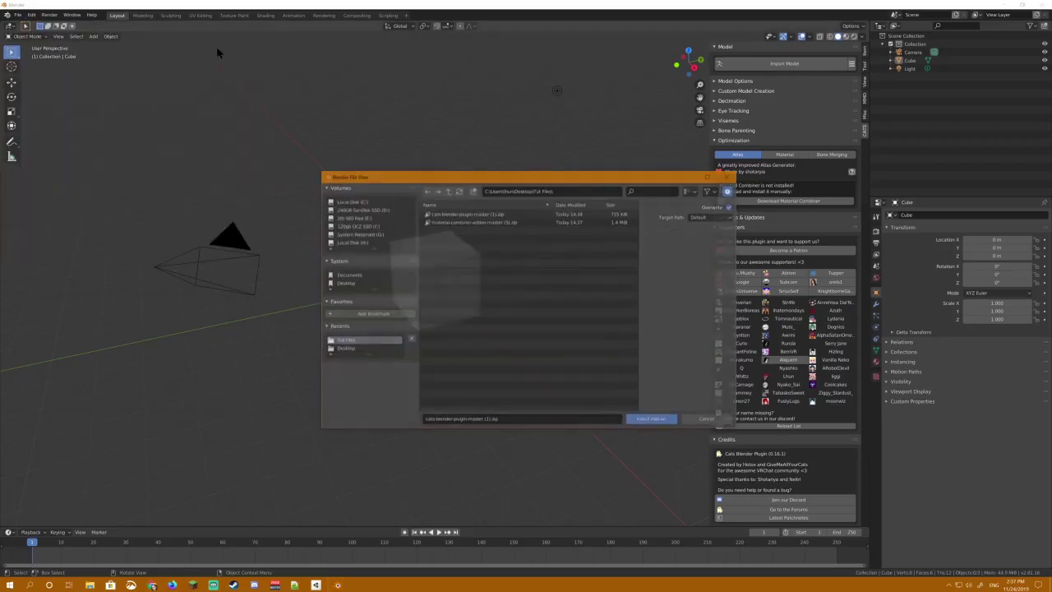
double_click(464, 222)
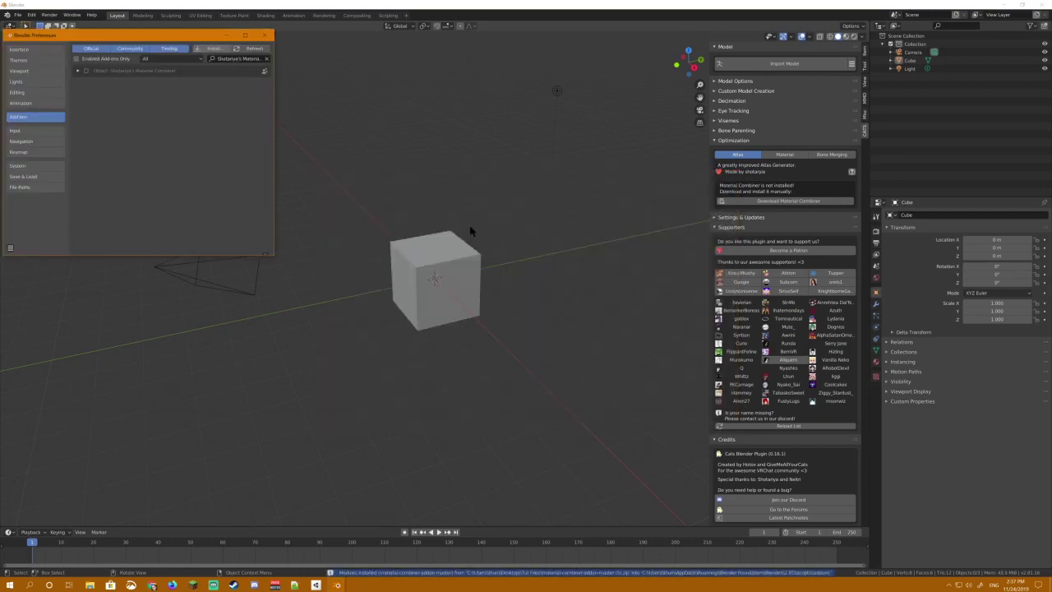
left_click(86, 71)
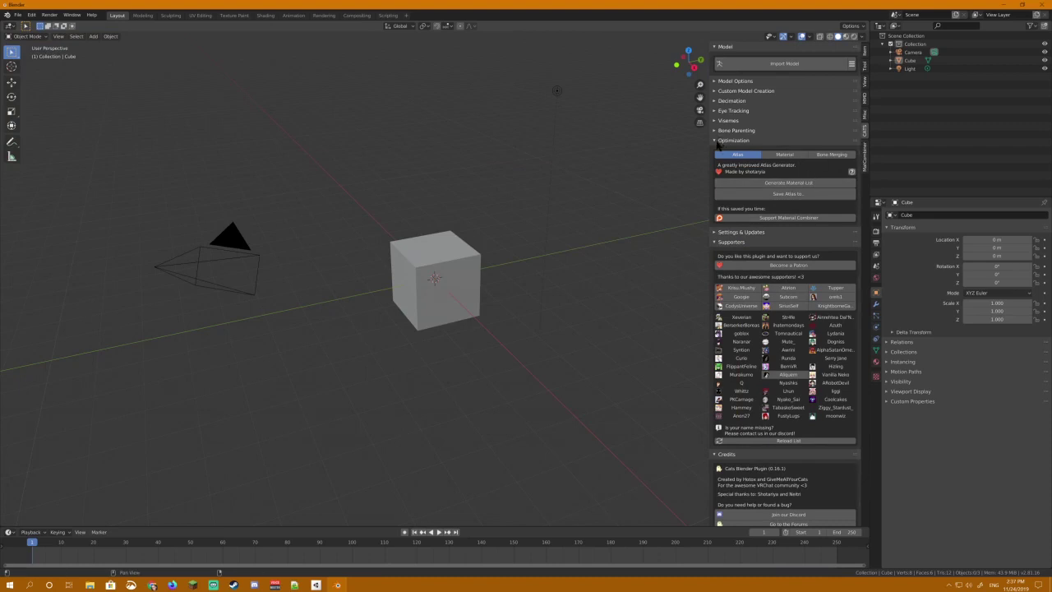
Step: Check the MatCombiner panel, then return to CATS and collapse Settings and Optimization
left_click(865, 161)
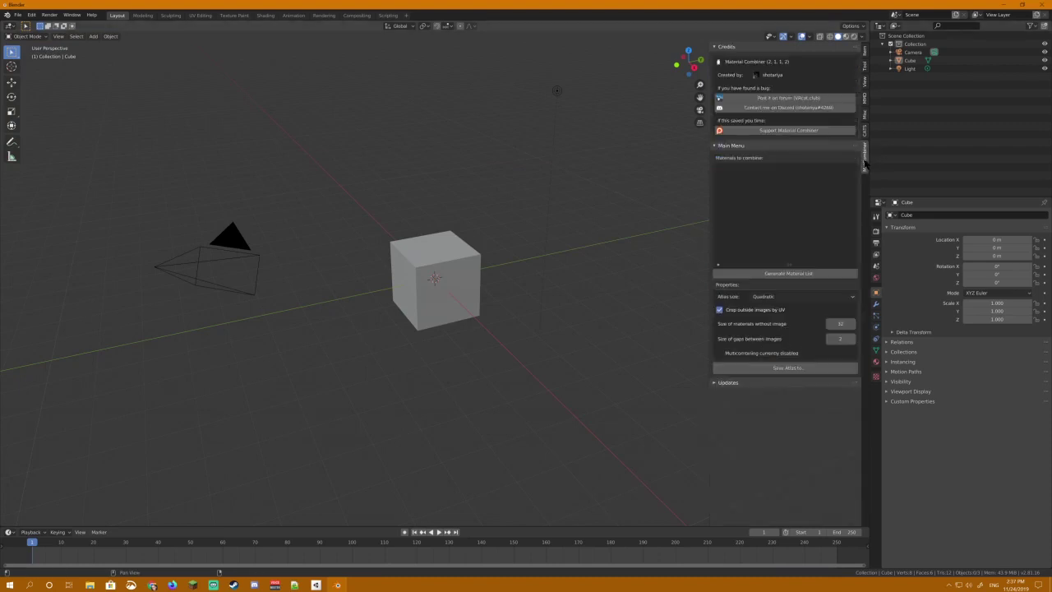
left_click(865, 130)
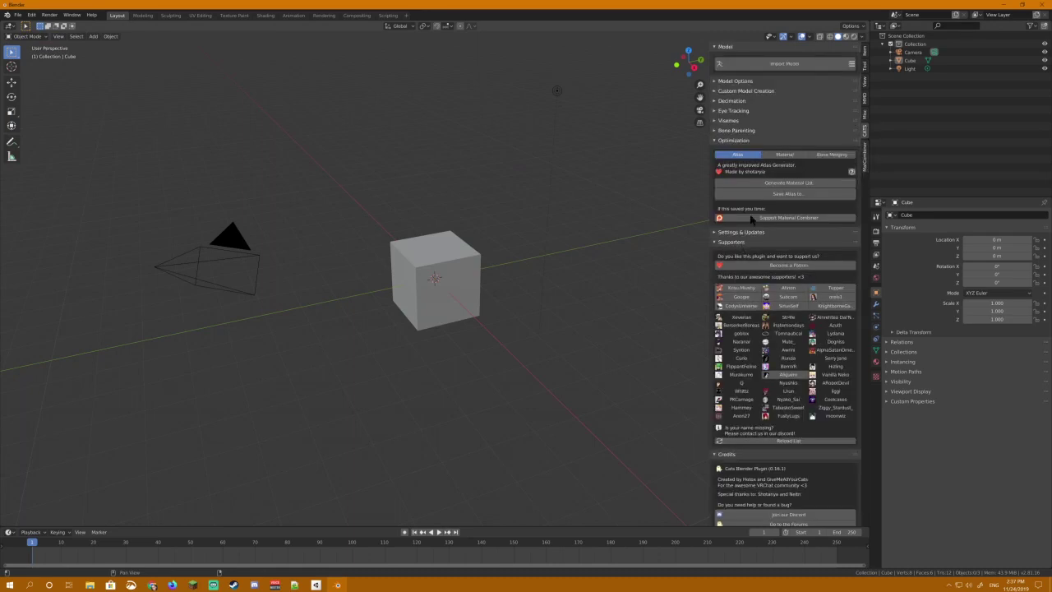
left_click(715, 232)
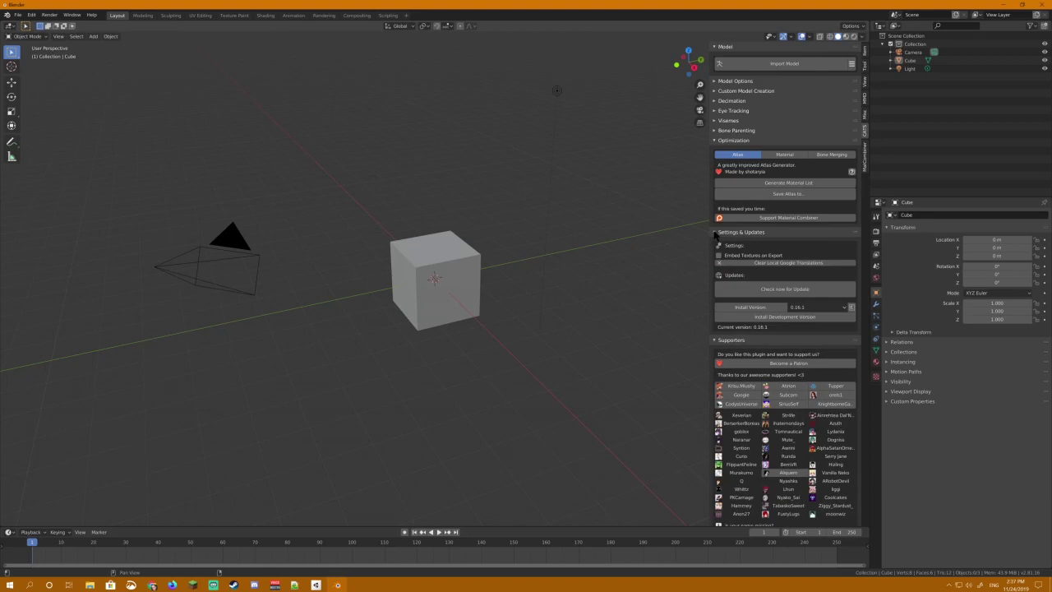
left_click(714, 234)
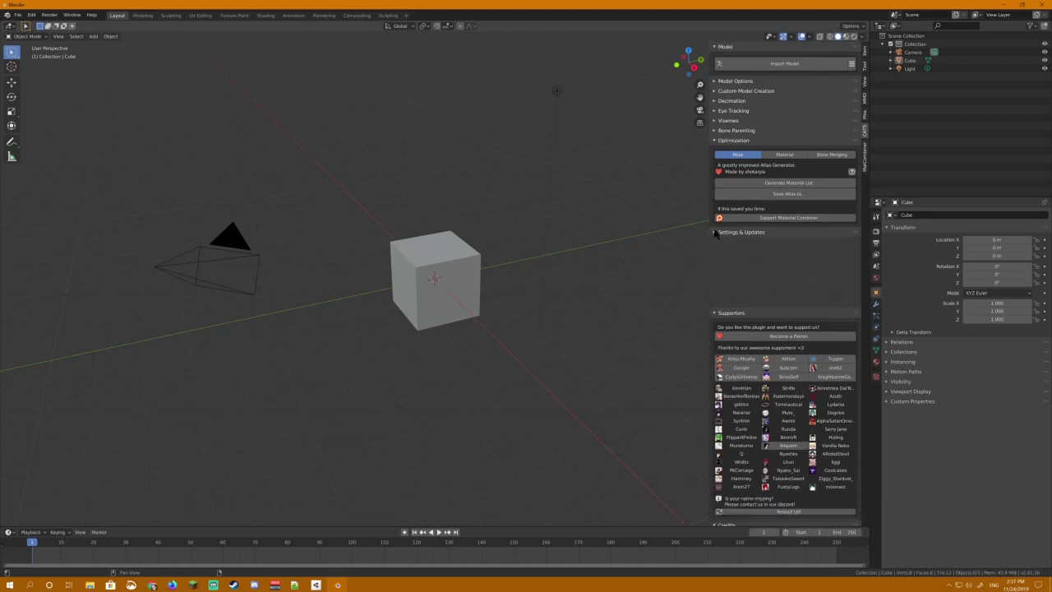
left_click(714, 141)
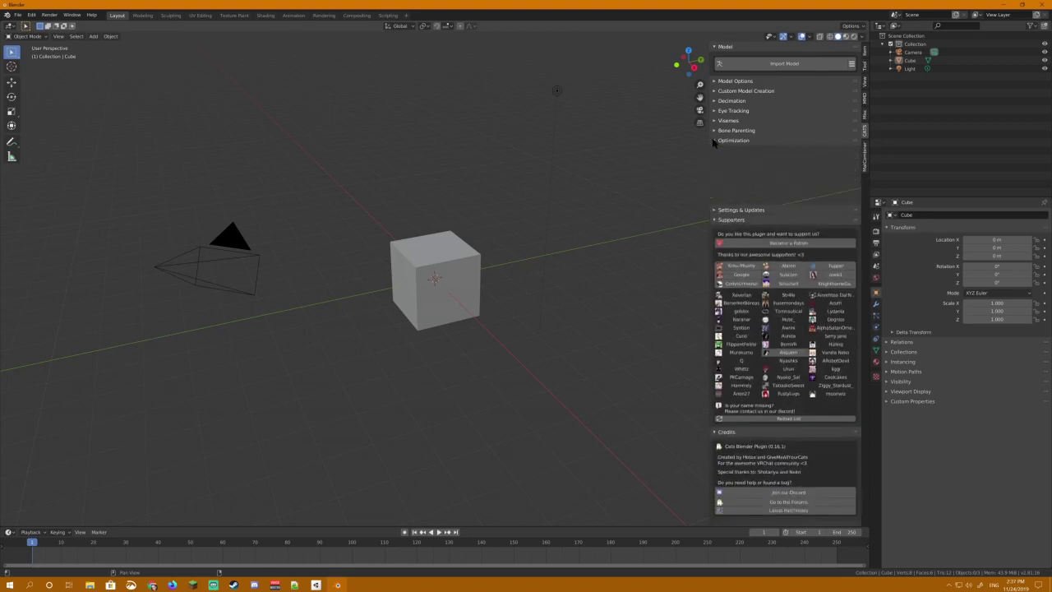
Step: Choose VRM under Import Model, go to Download VRM Importer, and expand the latest release's assets
left_click(852, 64)
left_click(849, 99)
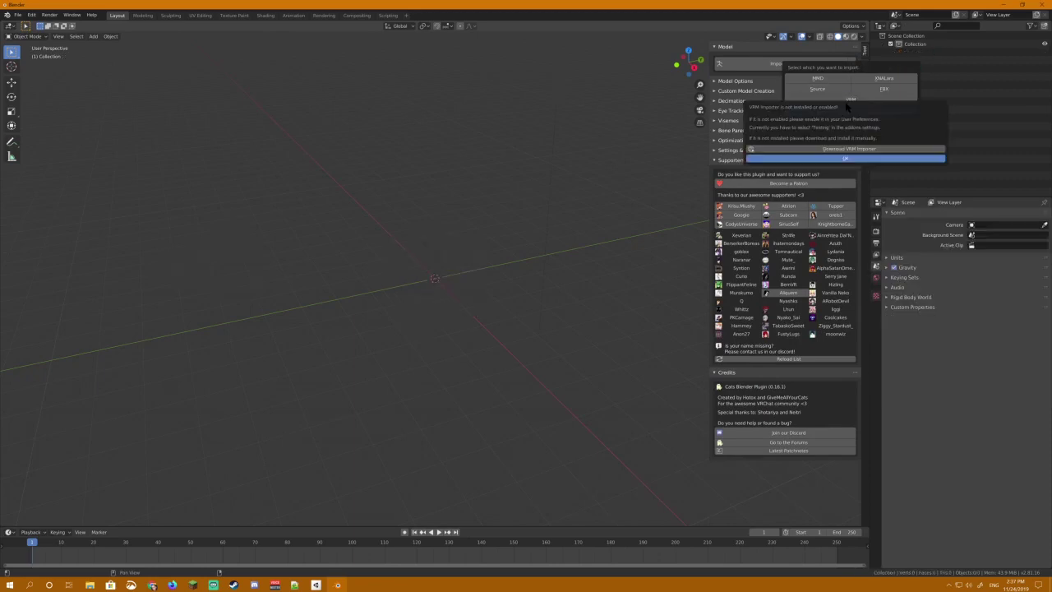
left_click(847, 149)
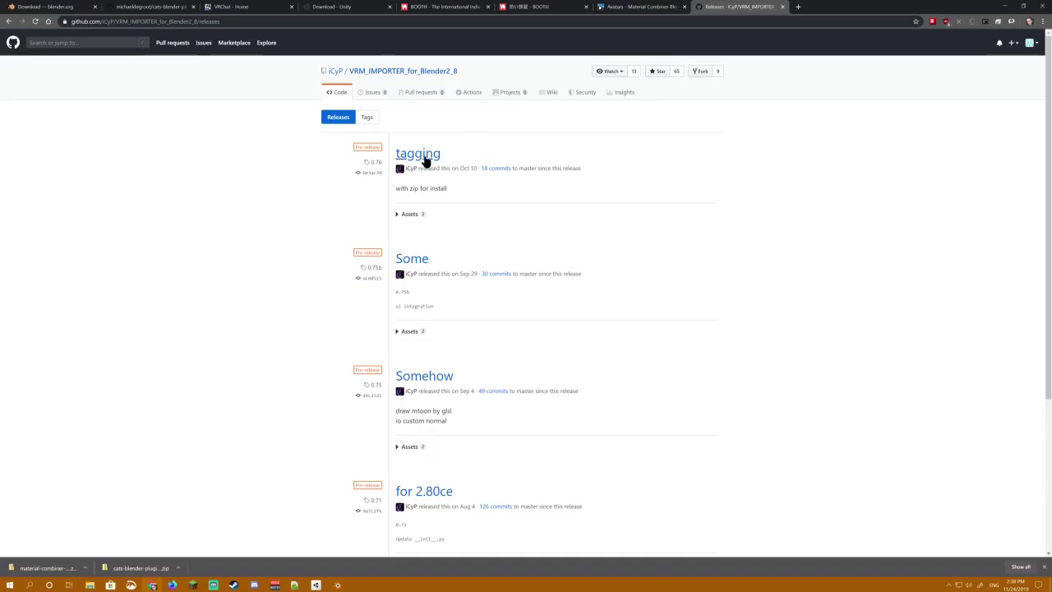
left_click(404, 216)
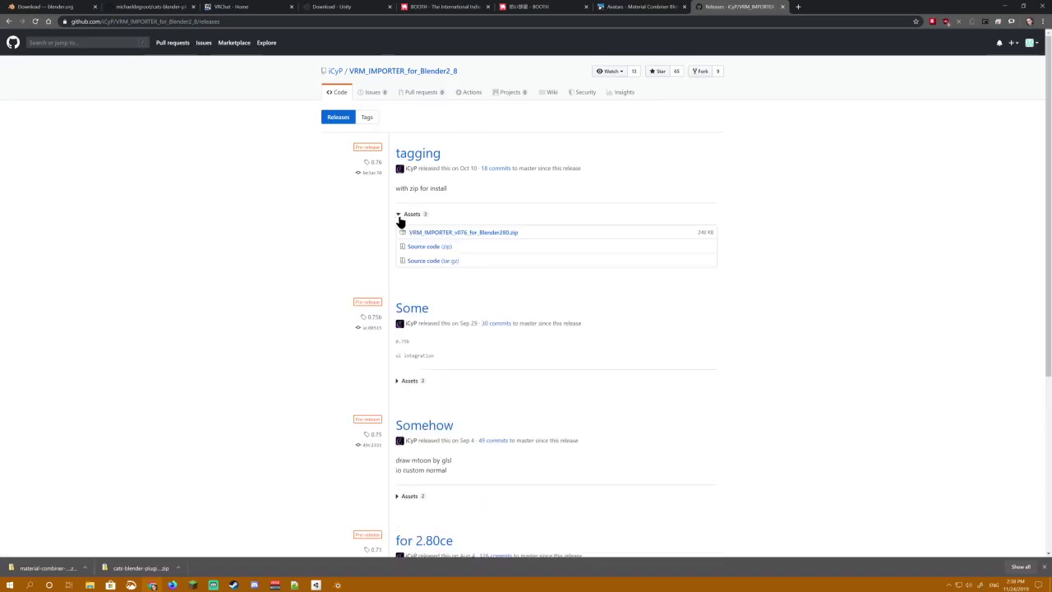
Step: Download the VRM_IMPORTER 0.76 zip, install and enable it in Add-ons, then close Preferences
left_click(471, 233)
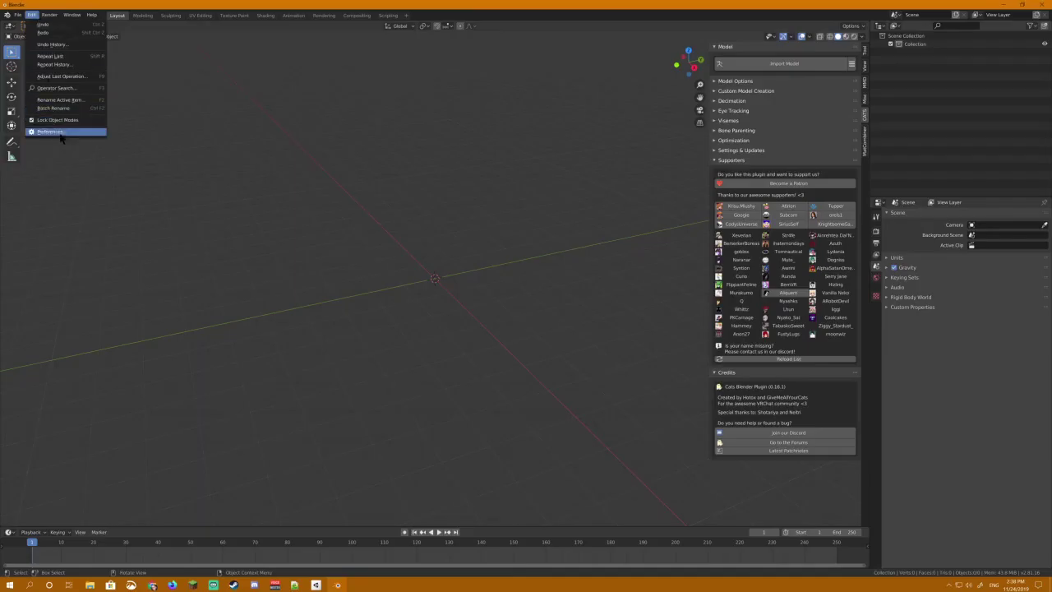
left_click(58, 135)
left_click(211, 46)
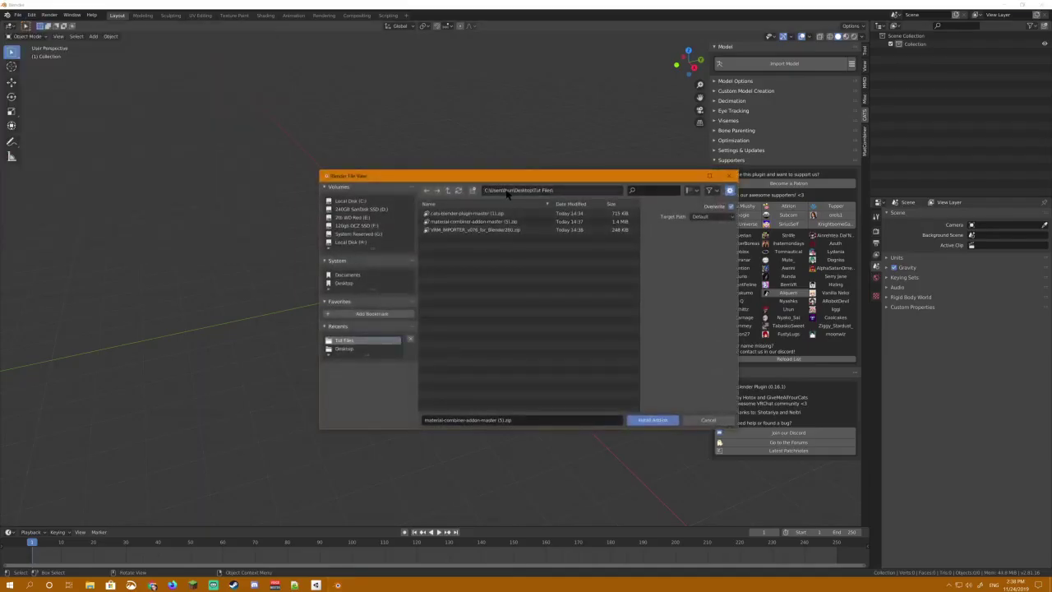
double_click(463, 233)
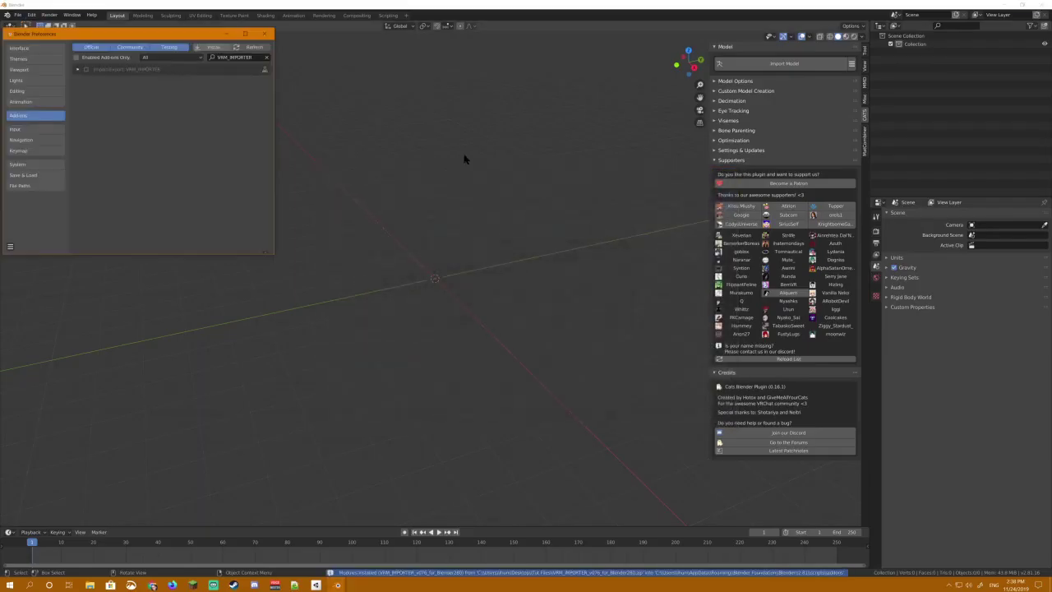
left_click(86, 70)
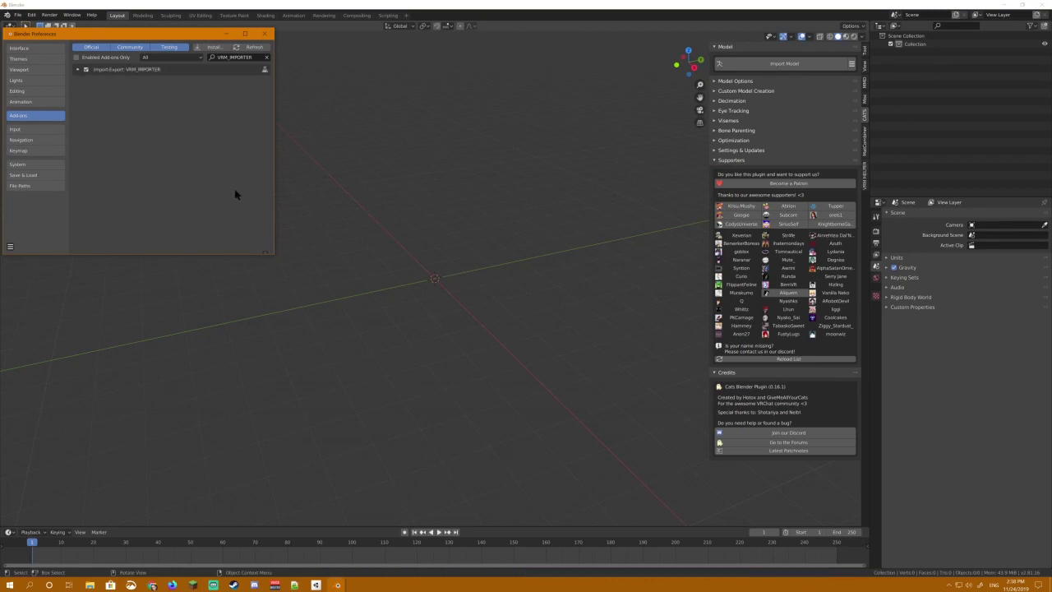
left_click(77, 70)
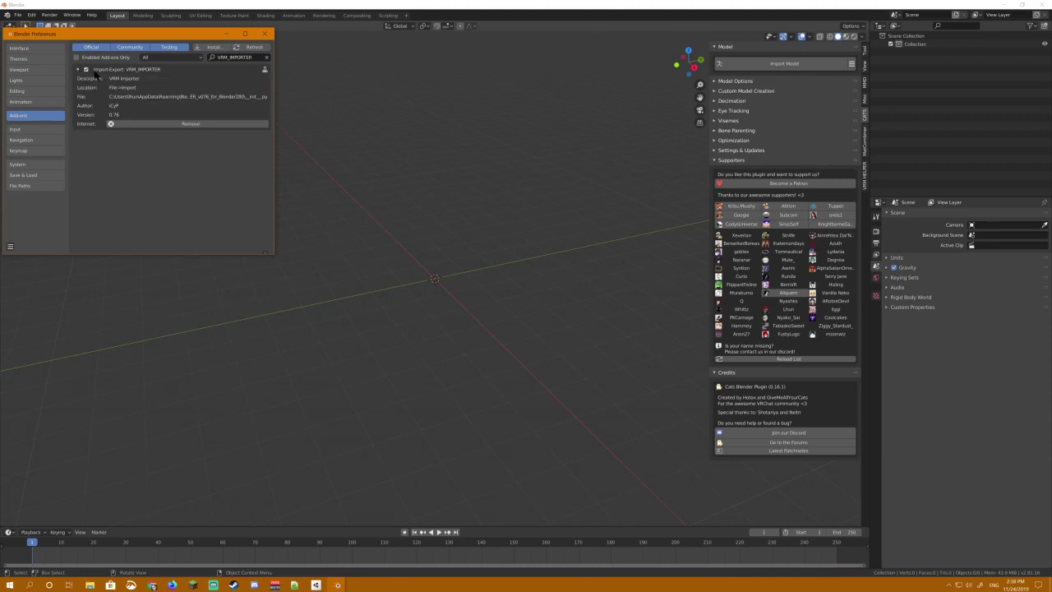
left_click(263, 33)
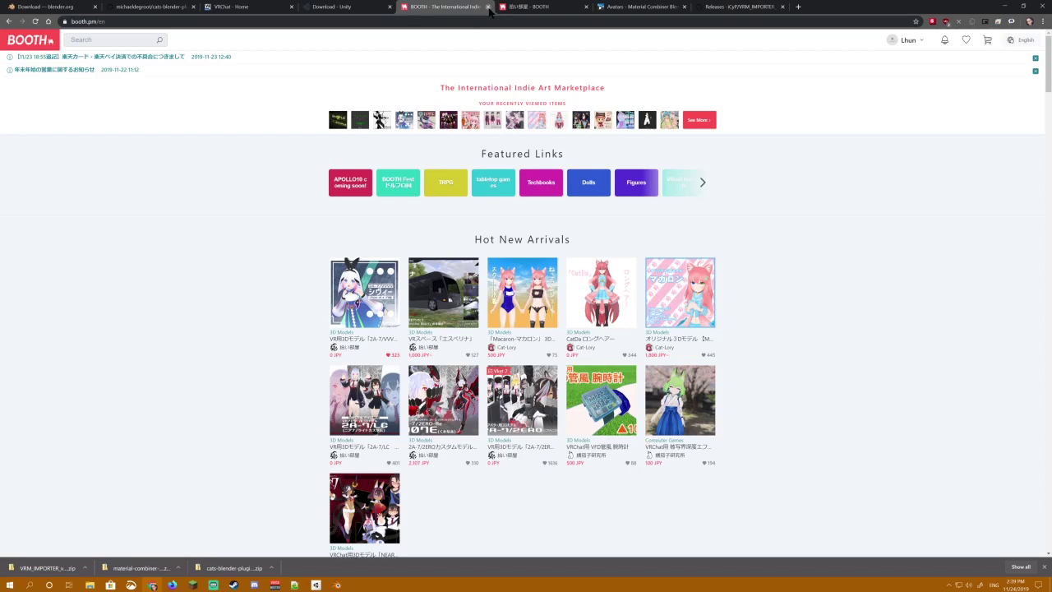
Step: Open the free 2A-7/LC avatar's product page from its creator's BOOTH shop and scroll through it
left_click(530, 6)
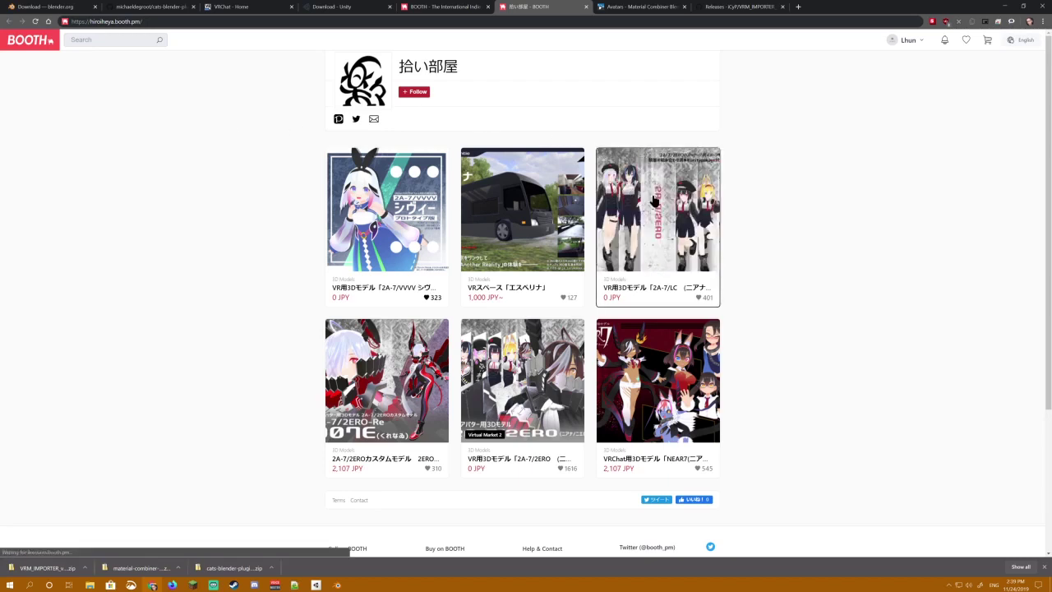
left_click(688, 199)
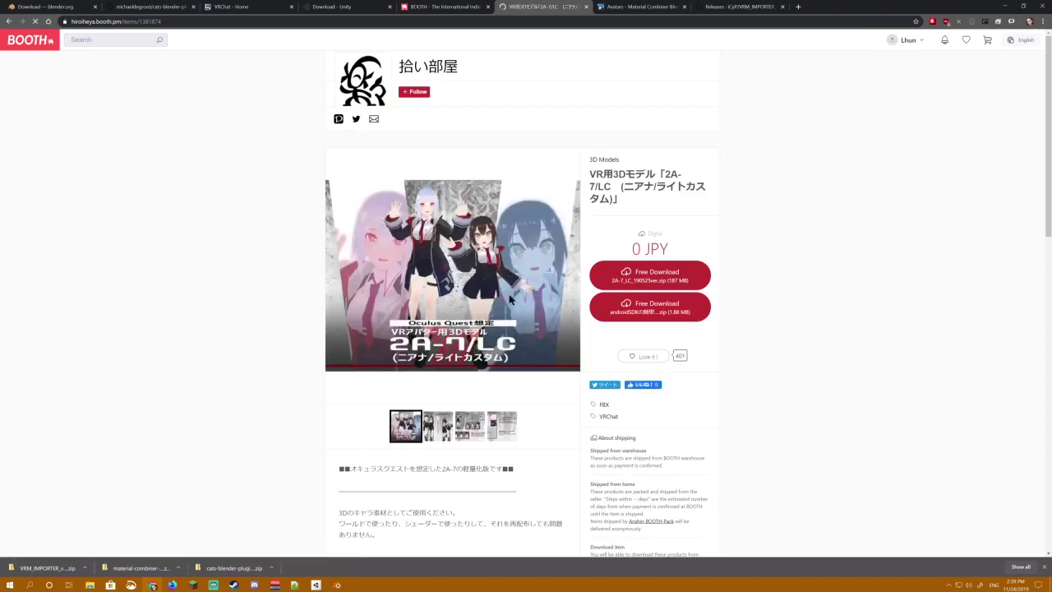
scroll(509, 300, "down", 2)
scroll(444, 278, "up", 2)
Step: Download the free 2A-7/LC avatar zip
left_click(605, 272)
key("ctrl+shift+Tab")
key("ctrl+shift+Tab")
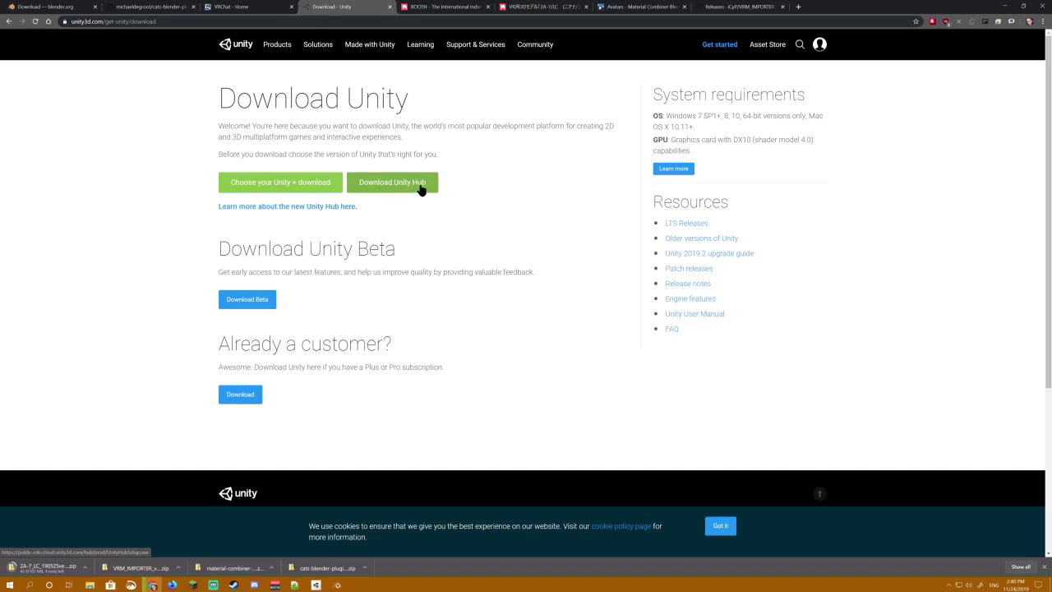
key("ctrl+shift+Tab")
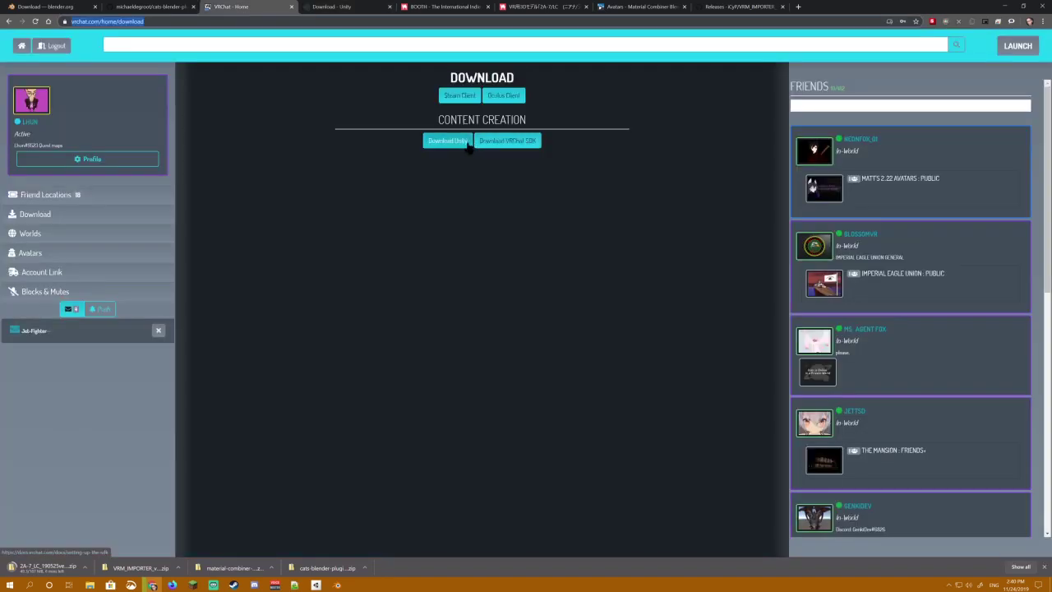
Step: From VRChat's migration guide, launch Unity Hub's install of Unity 2018.4.12f1
left_click(468, 145)
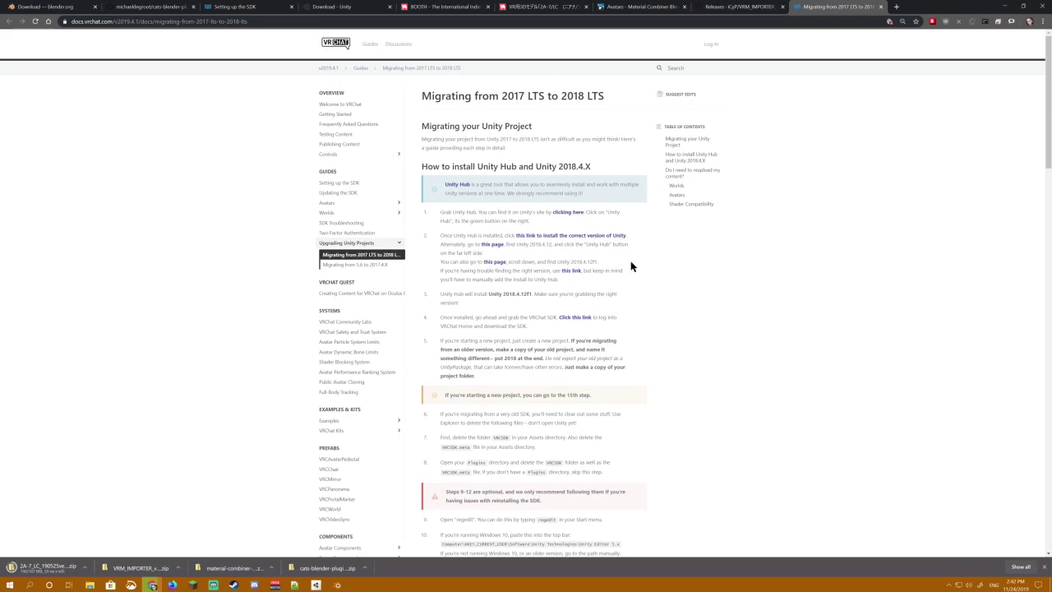
left_click(583, 238)
key("Return")
scroll(493, 313, "up", 10)
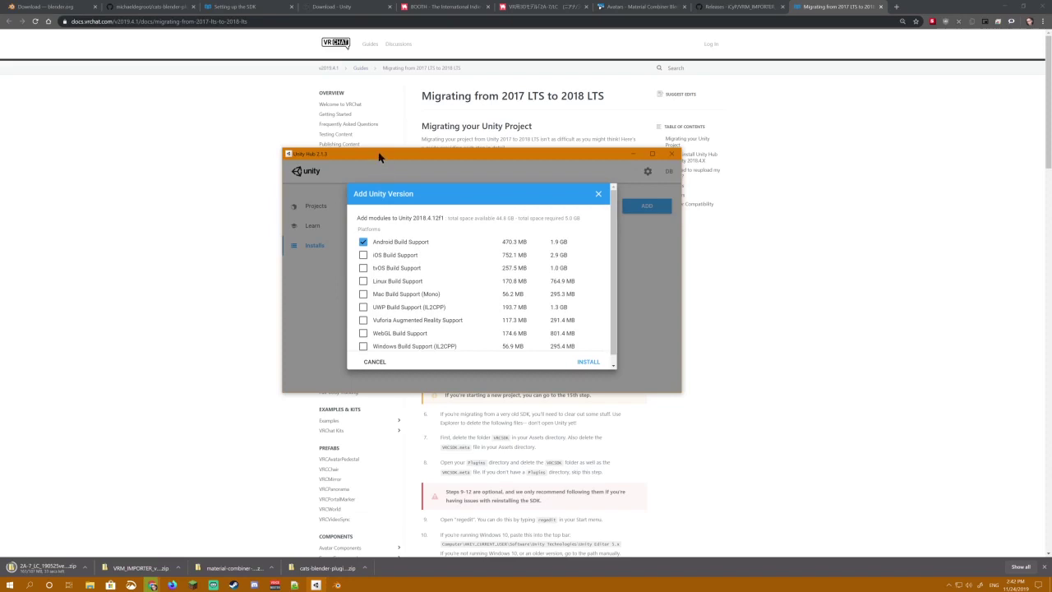
left_click_drag(381, 155, 359, 270)
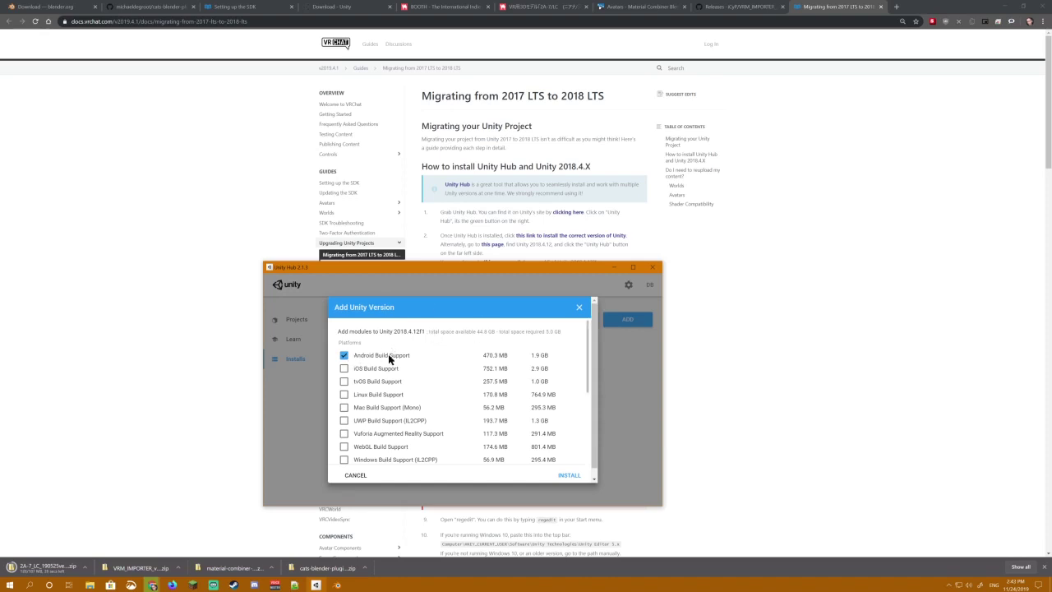
Step: Install Unity 2018.4.12f1 with the Android Build Support module ticked
scroll(469, 378, "down", 5)
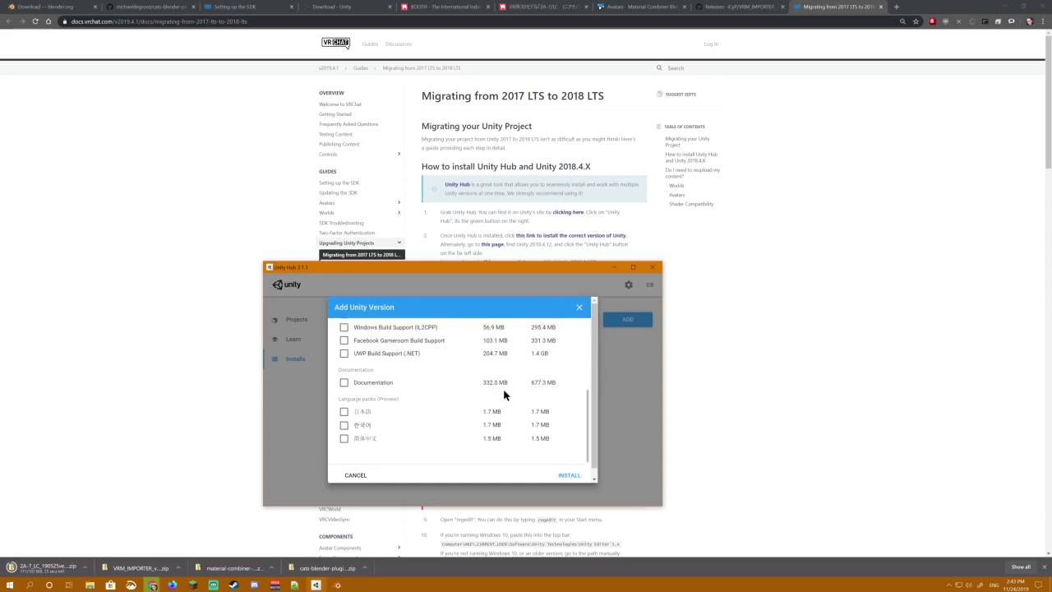
scroll(510, 395, "up", 5)
left_click(569, 475)
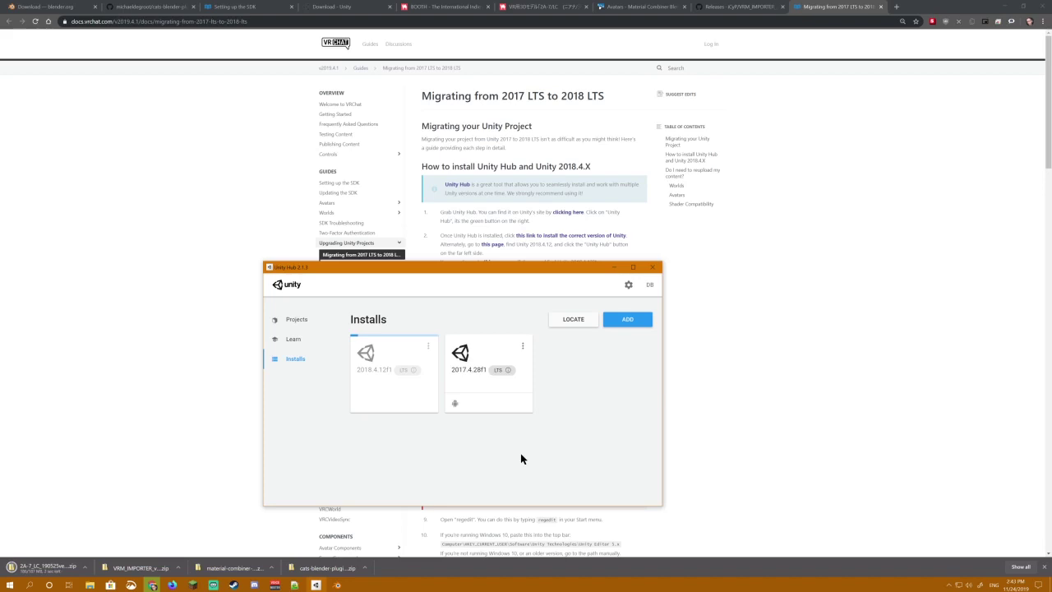
key("alt+Tab")
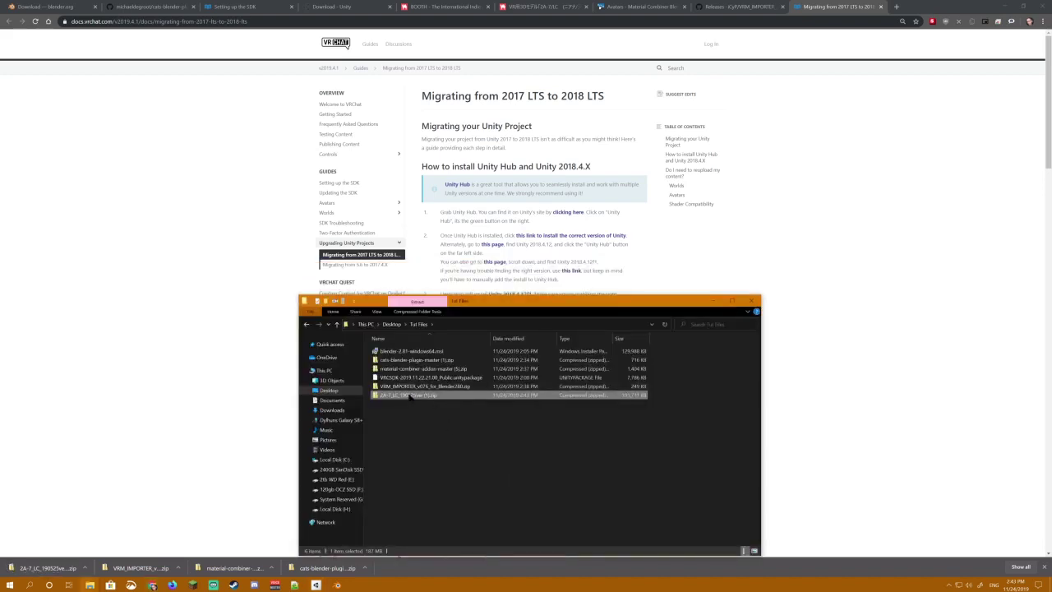
Step: Extract the downloaded sjisunzip_v0.1.zip archive
right_click(434, 396)
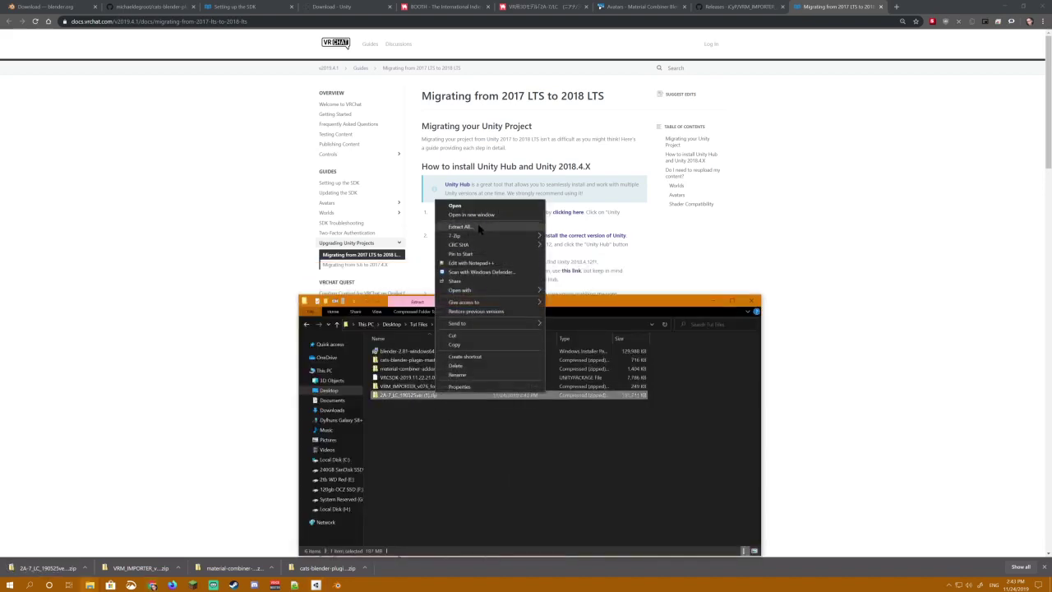
left_click(473, 228)
left_click(600, 372)
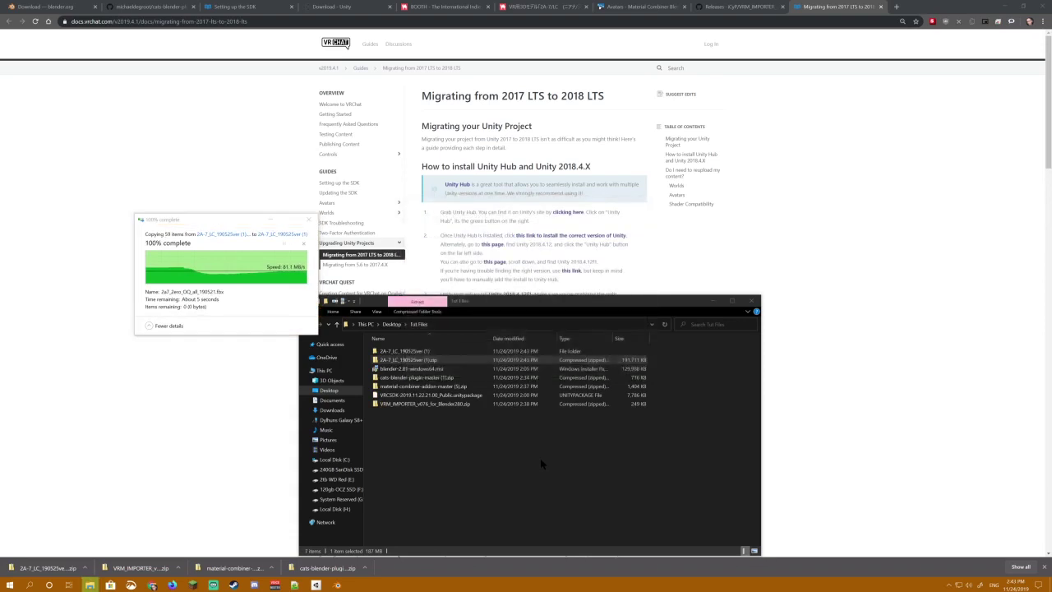
double_click(411, 358)
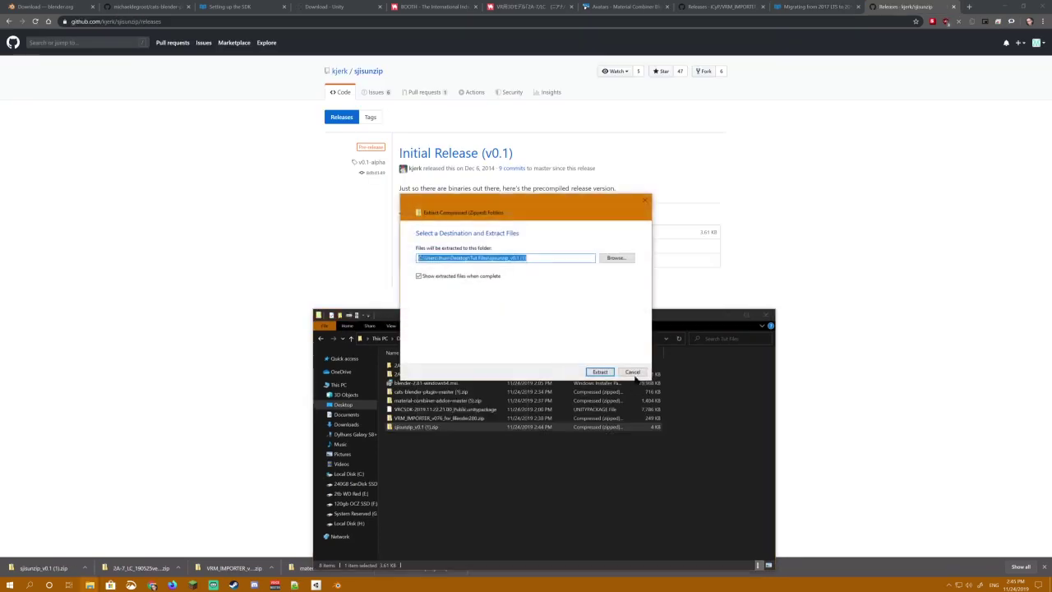
left_click(599, 372)
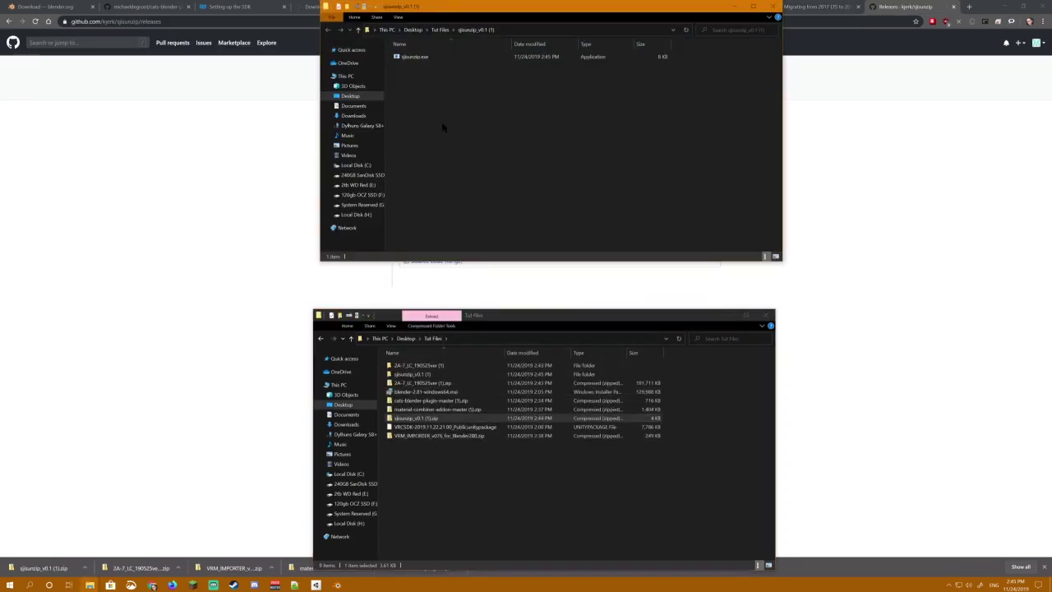
Step: Move sjisunzip.exe into Tut Files and unpack the 2A-7 avatar zip with it
left_click_drag(414, 57, 472, 498)
left_click(646, 134)
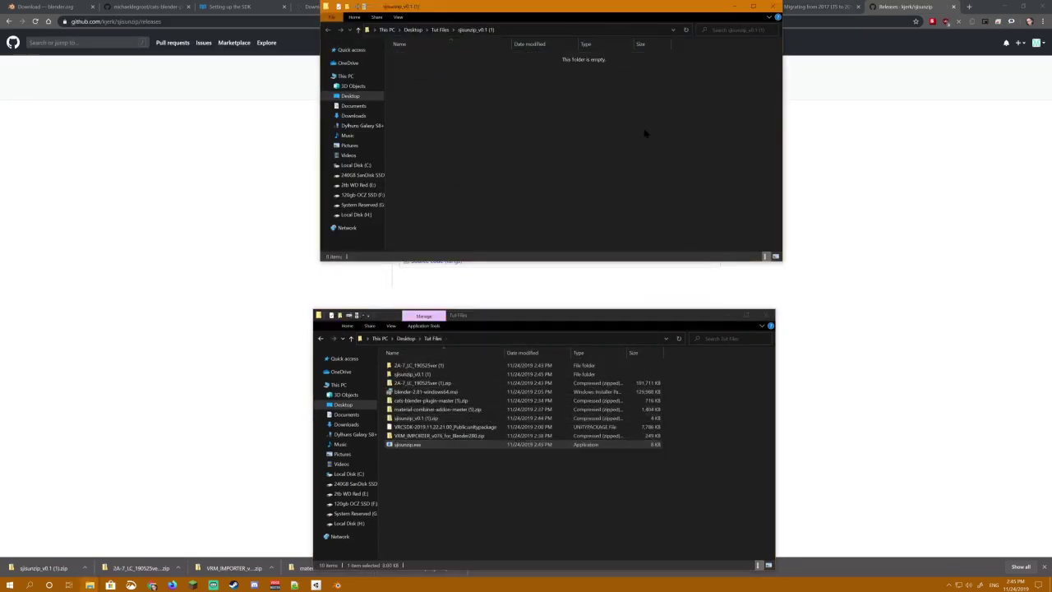
key("alt+F4")
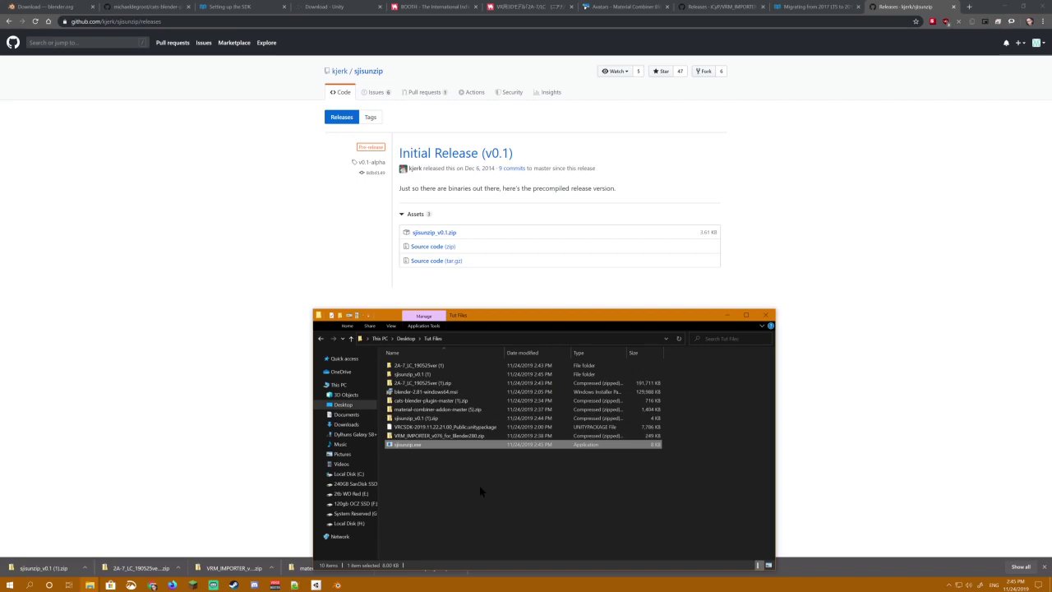
left_click_drag(436, 383, 419, 448)
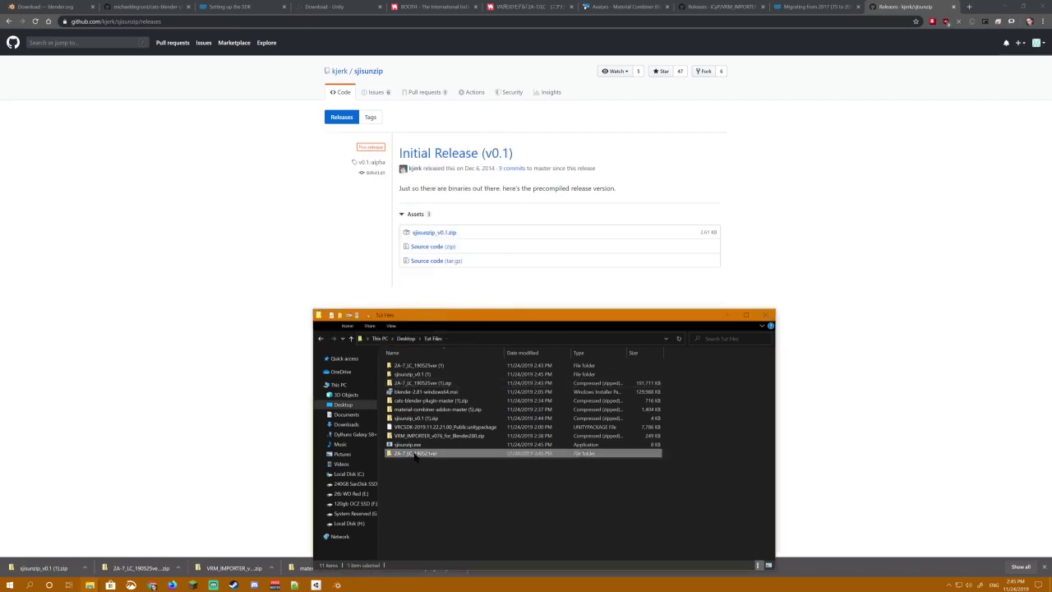
Step: Open tex_2a7k.psd from 2A-7_LC_190521ver > 改造用 in Krita
double_click(417, 453)
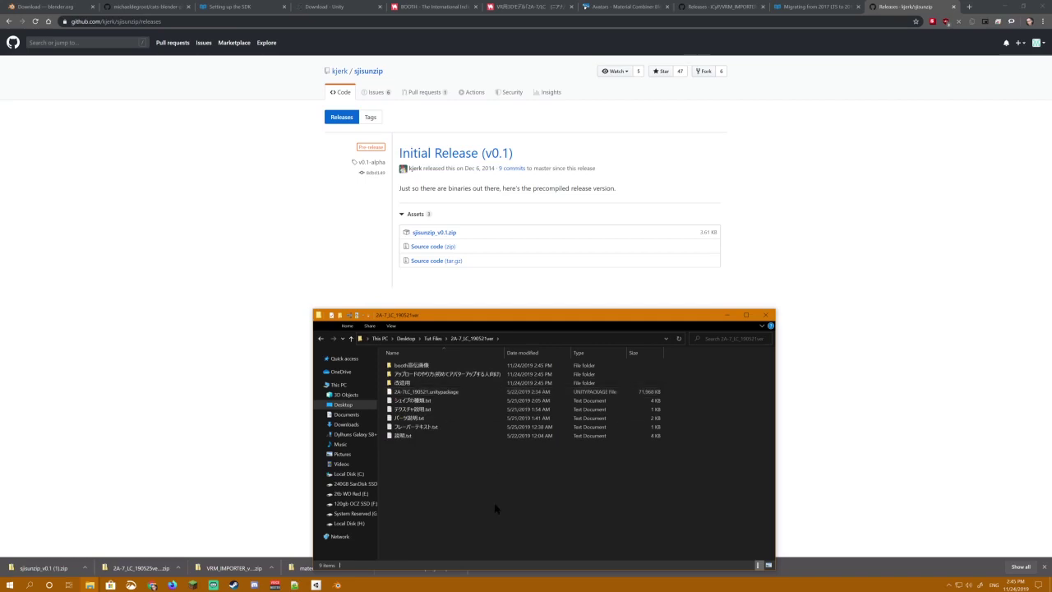
double_click(427, 383)
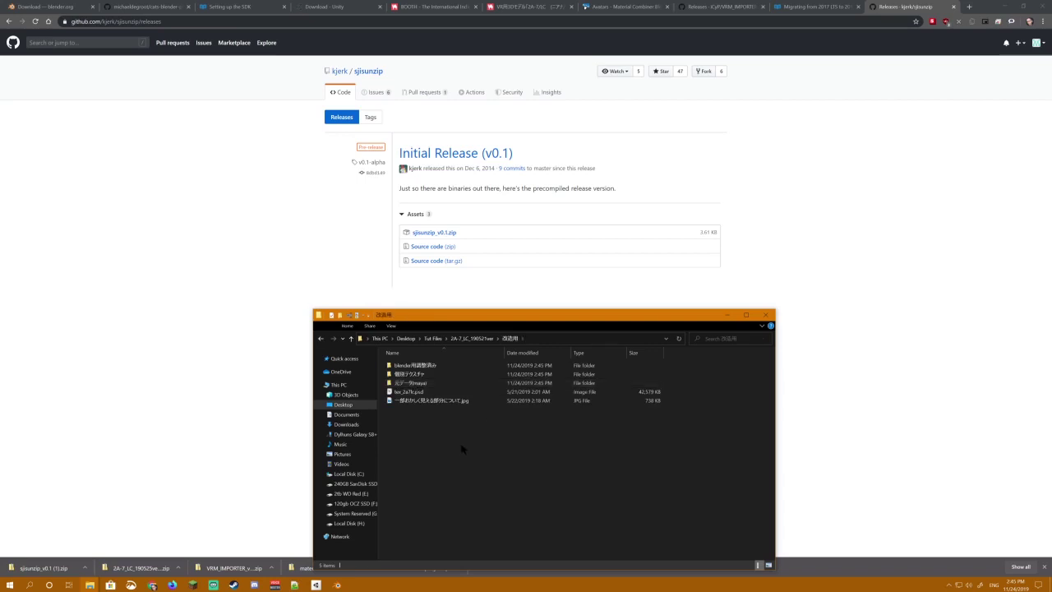
left_click(442, 392)
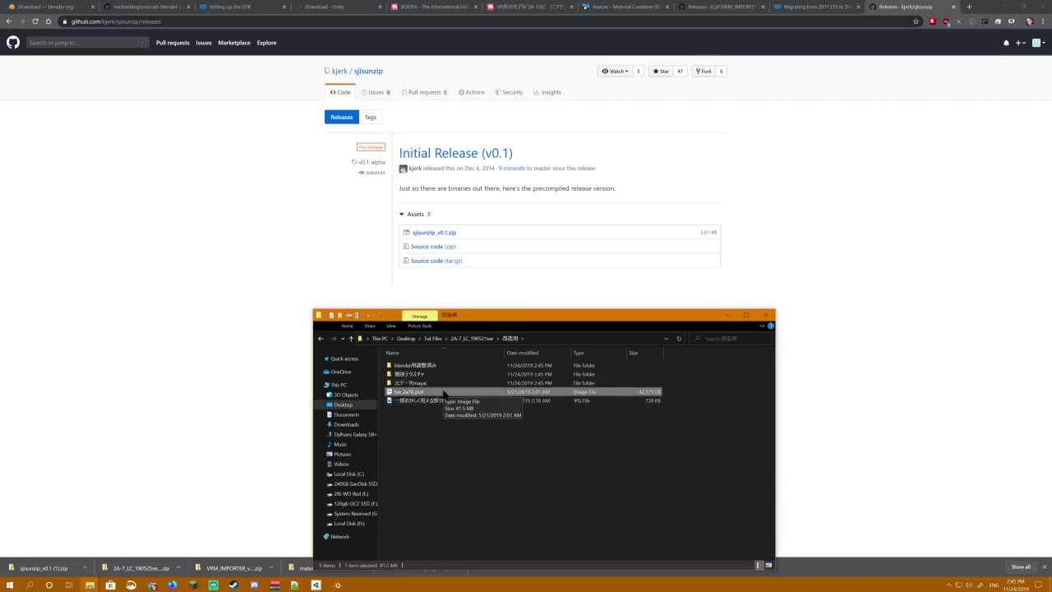
double_click(442, 392)
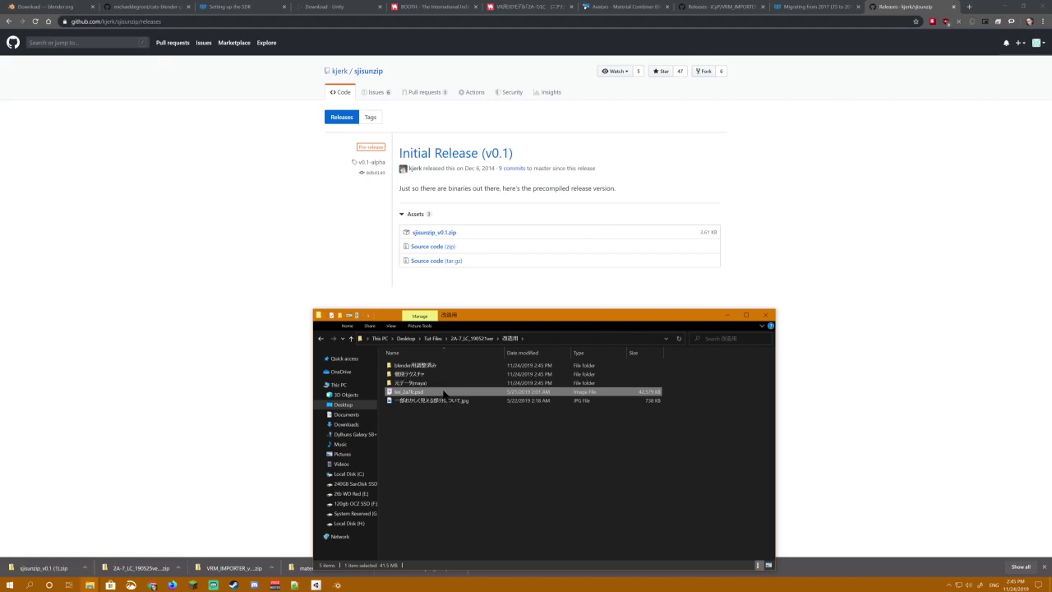
left_click(561, 342)
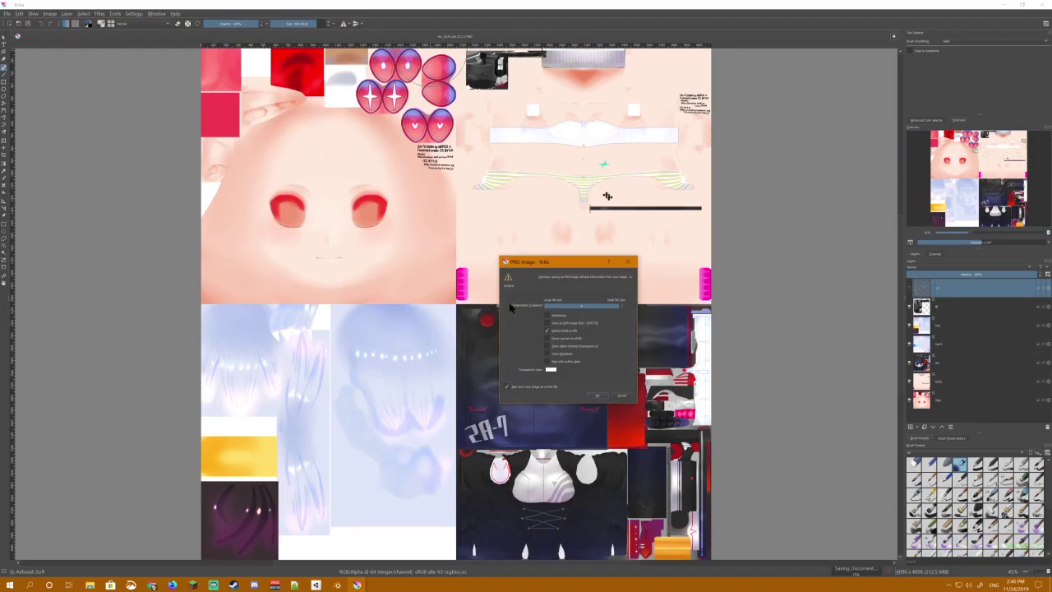
Step: Export the texture as PNG with 'Store alpha channel (transparency)' ticked
left_click(563, 347)
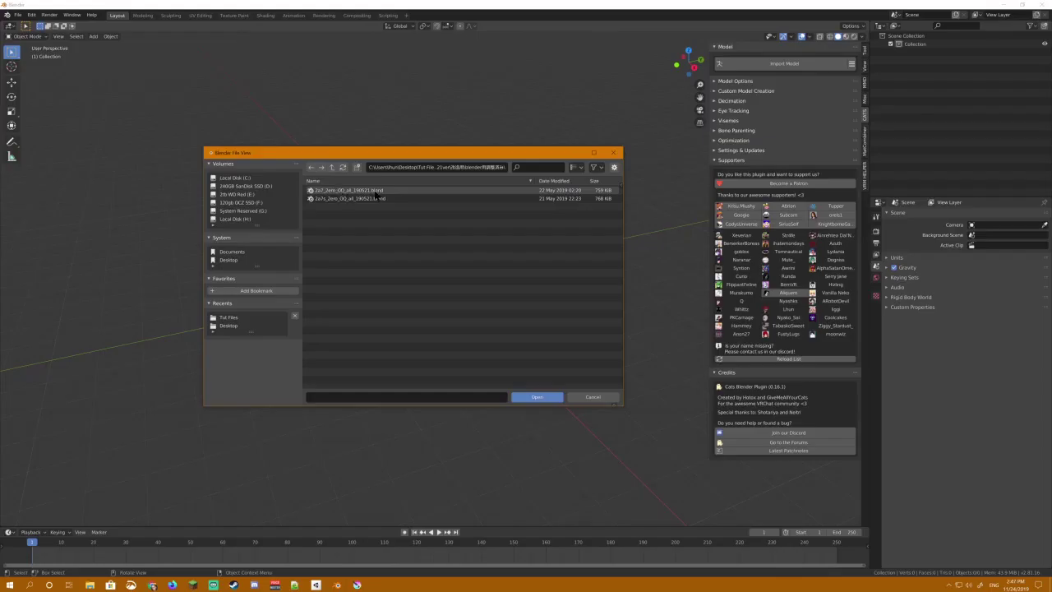
Step: Open the 2A-7 model's .blend file, orbit around it and begin editing the left boot
double_click(374, 191)
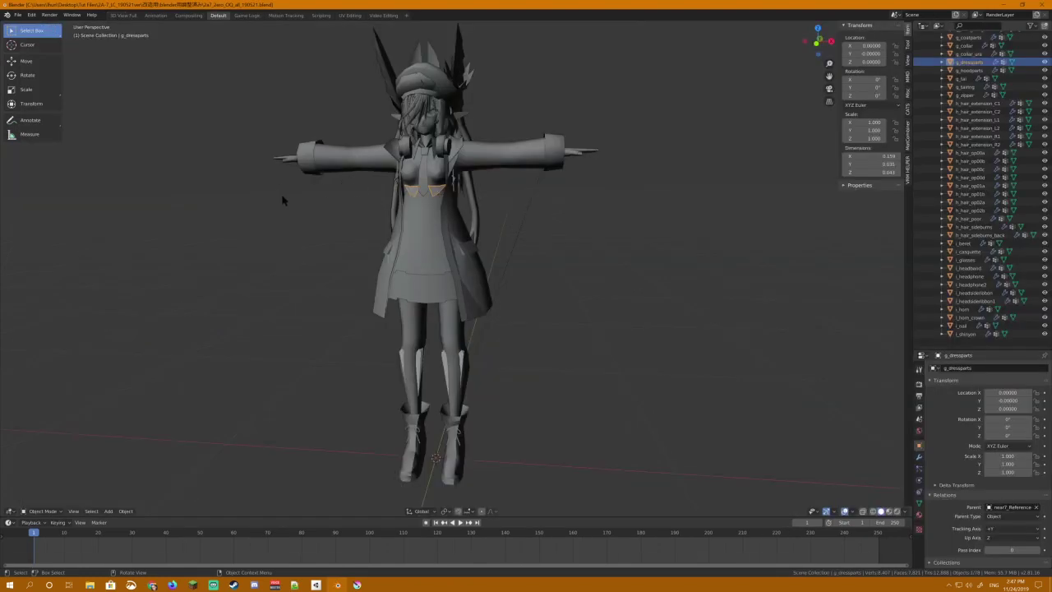
mouse_move(277, 197)
middle_mouse_down()
mouse_move(321, 216)
mouse_move(297, 198)
middle_mouse_up()
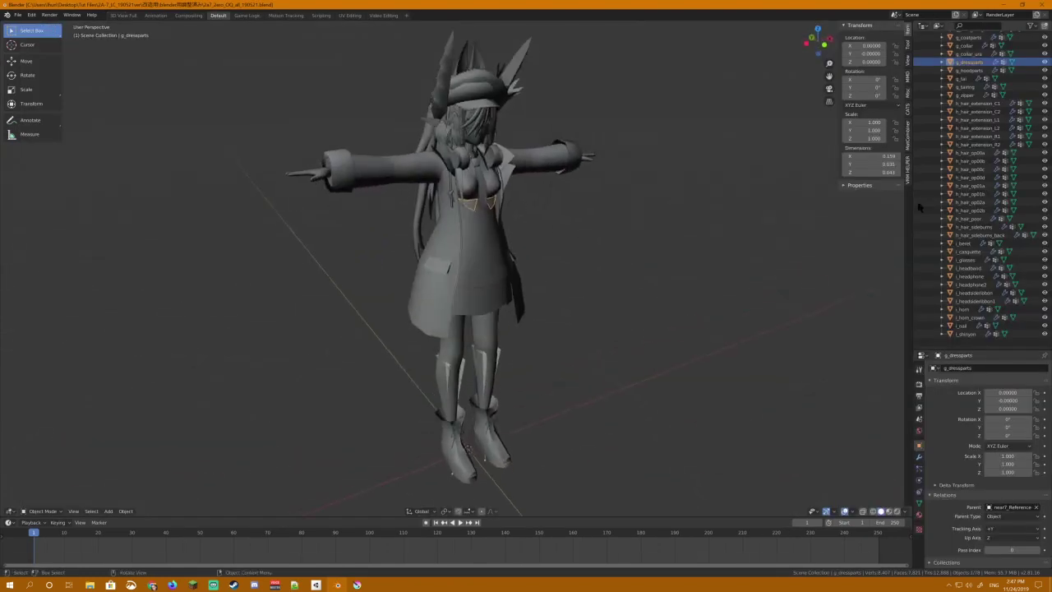
scroll(958, 218, "up", 15)
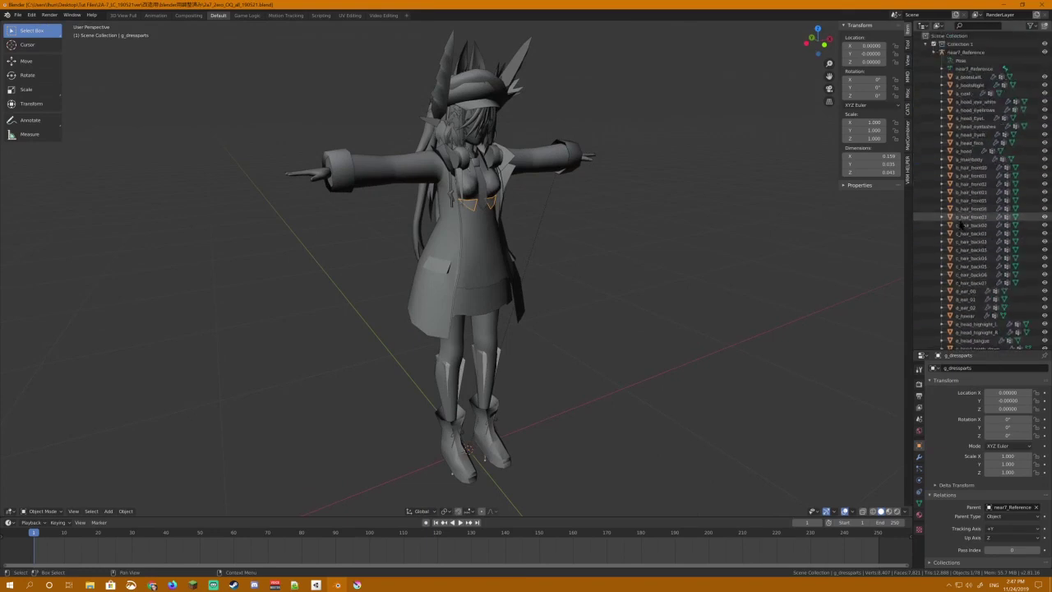
scroll(959, 224, "down", 15)
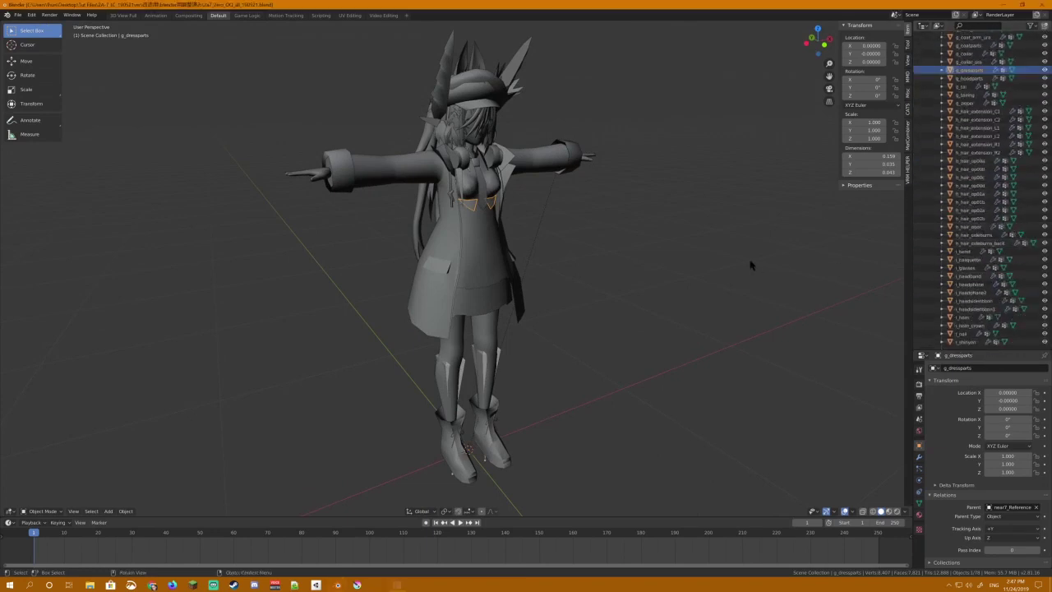
middle_click_drag(750, 265, 740, 225)
key("ctrl+z")
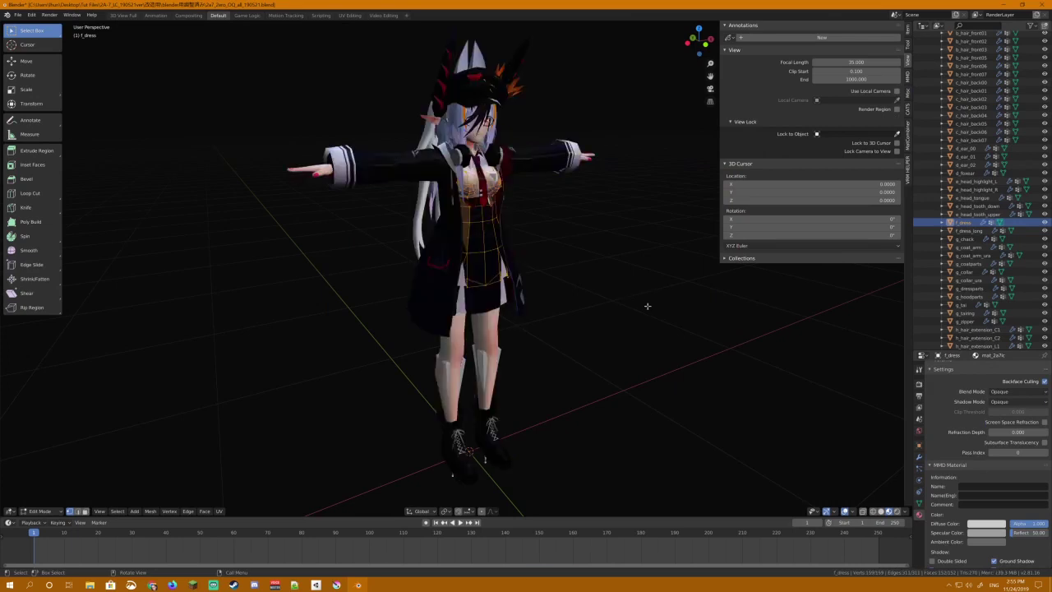
Step: Switch the viewport to Material Preview, deselect all, and orbit to a front view
mouse_move(645, 304)
middle_mouse_down()
mouse_move(674, 320)
mouse_move(649, 331)
middle_mouse_up()
key("alt+a")
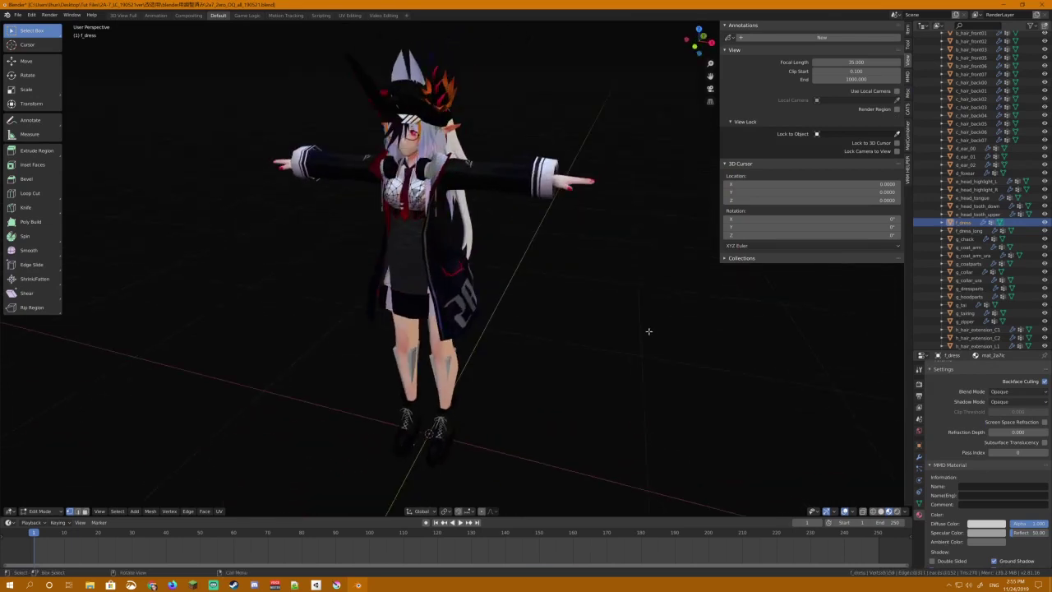
scroll(971, 523, "up", 5)
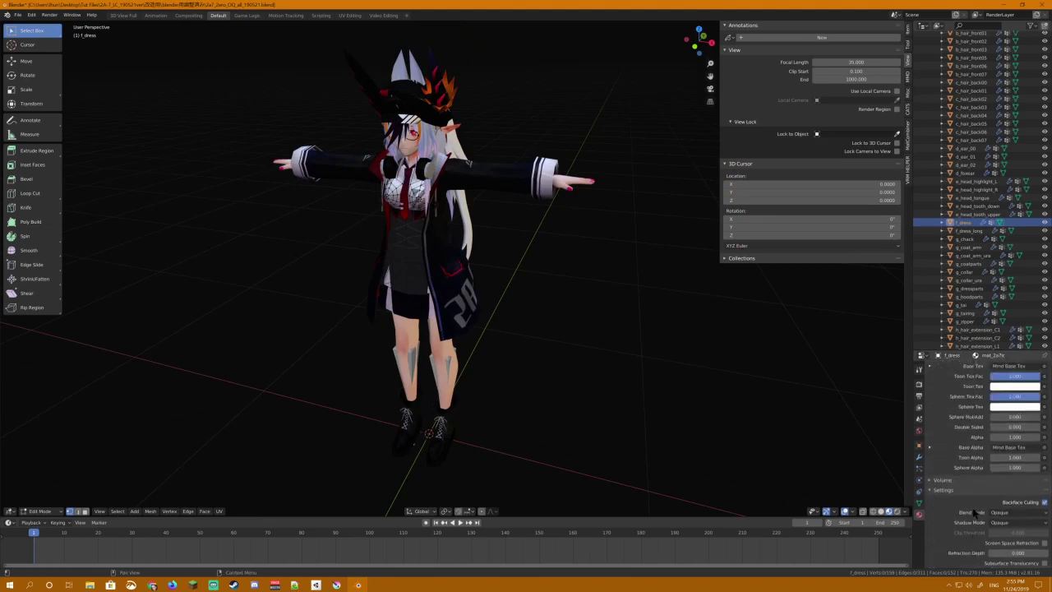
scroll(972, 523, "up", 2)
scroll(970, 523, "down", 3)
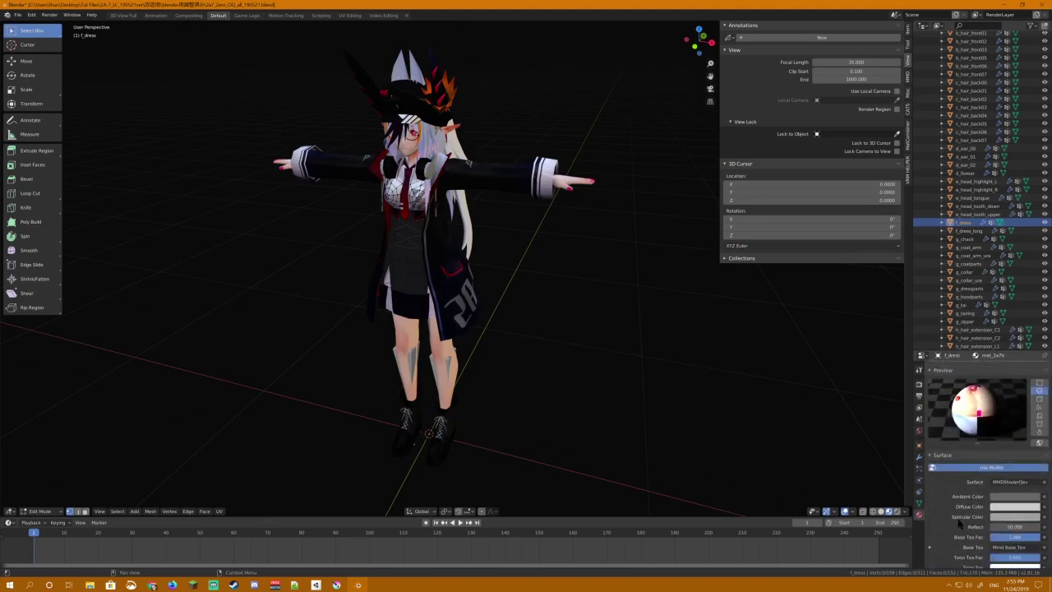
scroll(950, 523, "up", 3)
mouse_move(704, 378)
middle_mouse_down()
mouse_move(696, 387)
mouse_move(688, 377)
middle_mouse_up()
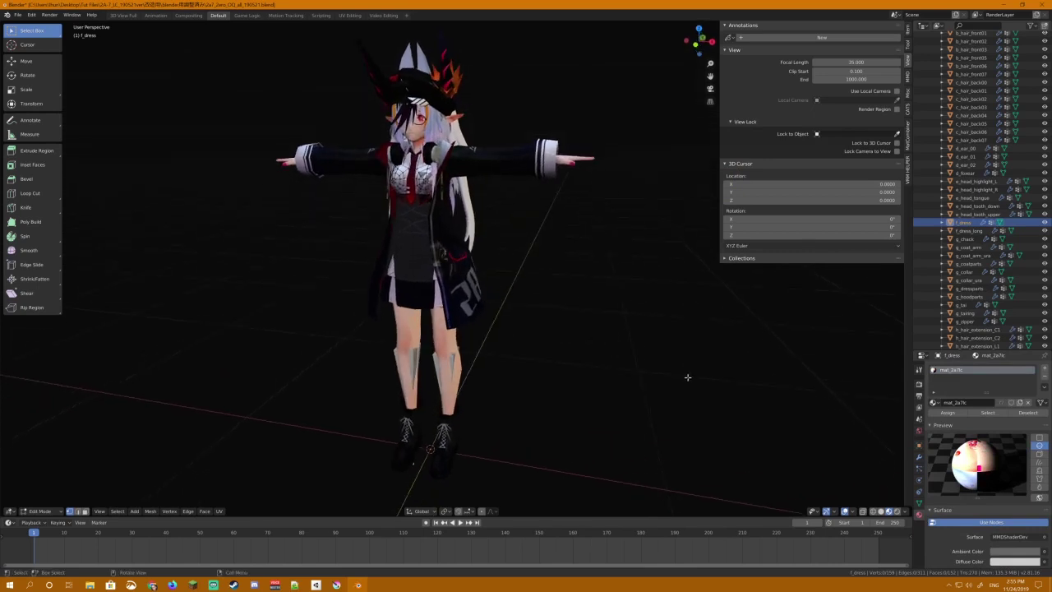
mouse_move(678, 365)
middle_mouse_down()
mouse_move(693, 352)
mouse_move(683, 357)
middle_mouse_up()
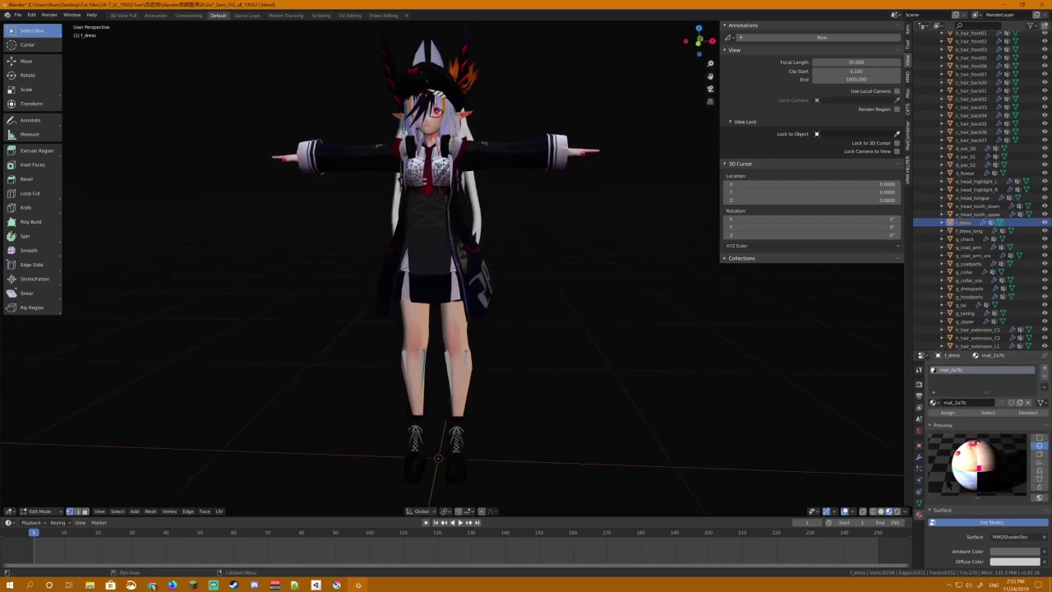
scroll(963, 510, "down", 5)
scroll(963, 511, "down", 5)
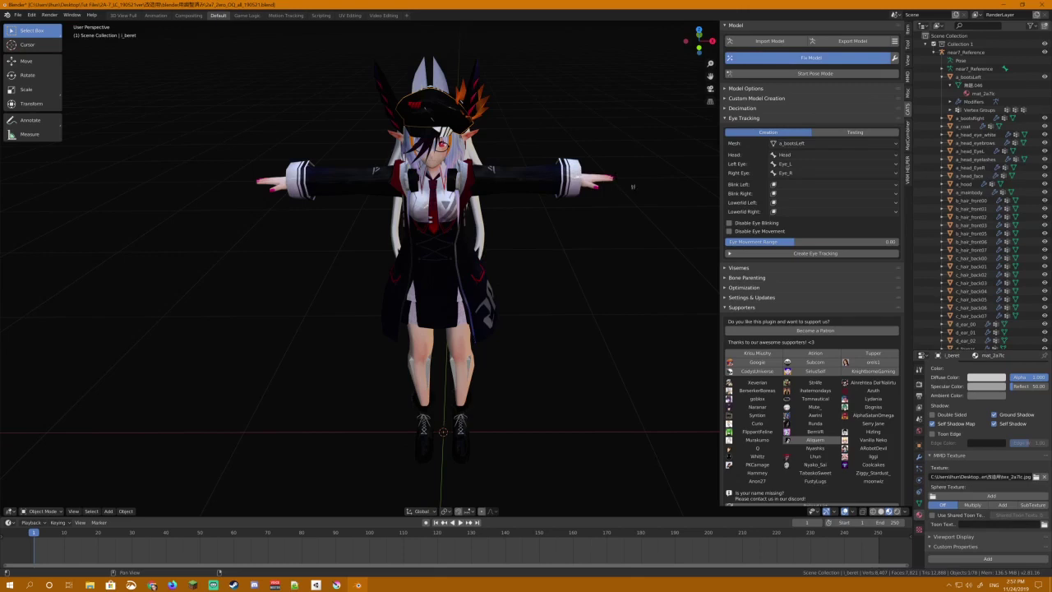
Step: Create eye tracking with eye_close as the left blink shape, then end eye testing
left_click(833, 143)
left_click(822, 129)
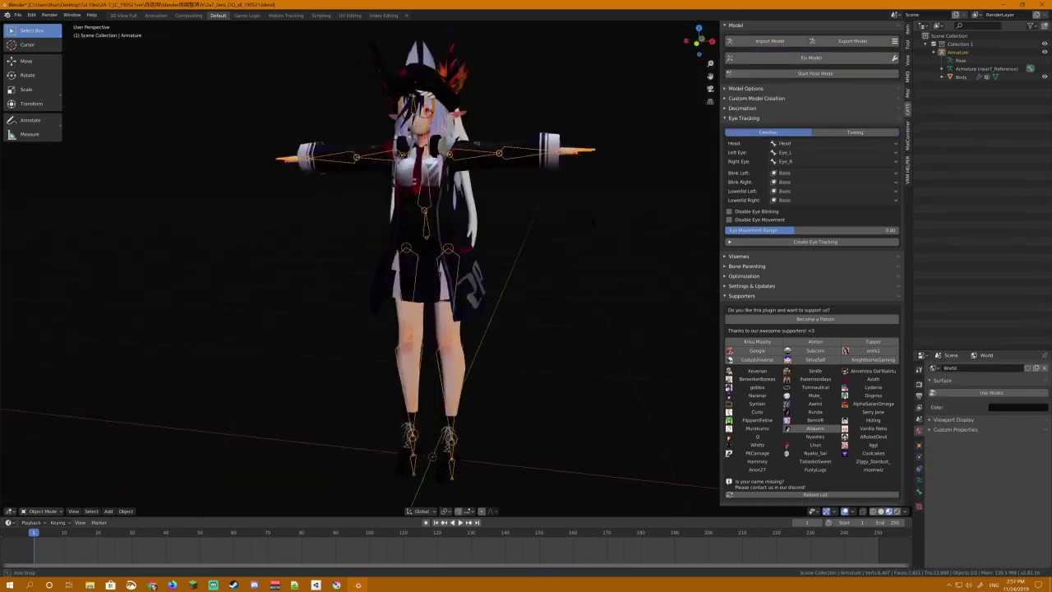
mouse_move(593, 221)
middle_mouse_down()
mouse_move(558, 223)
mouse_move(612, 222)
mouse_move(592, 222)
middle_mouse_up()
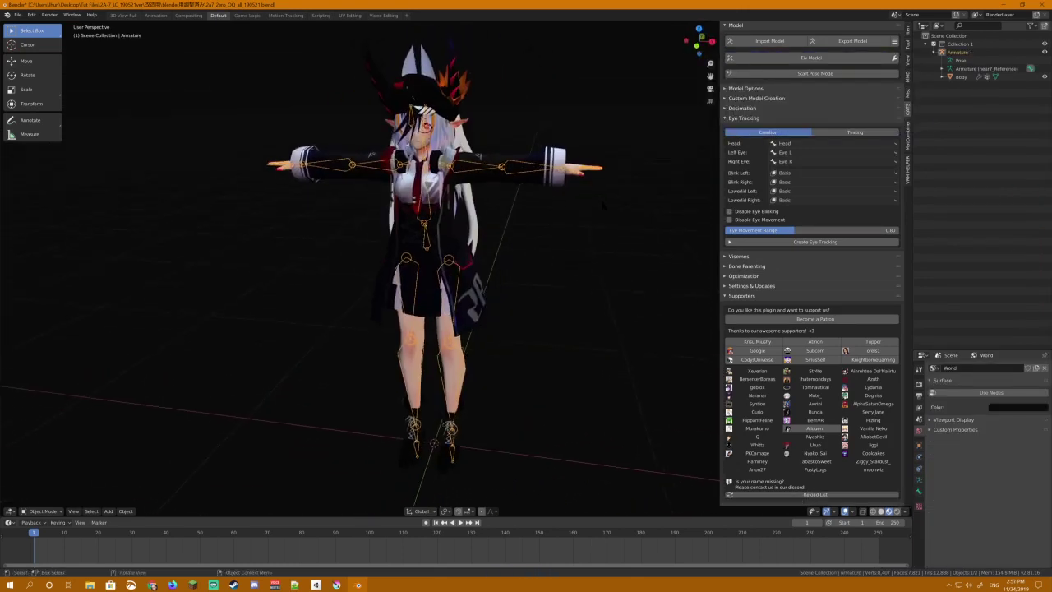
left_click(789, 173)
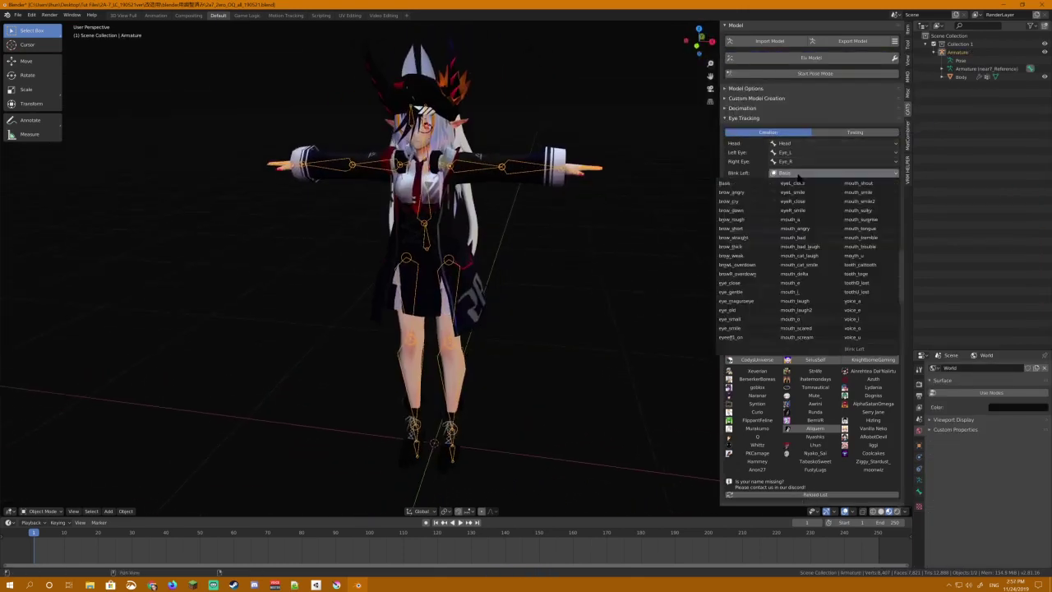
left_click(761, 285)
left_click(817, 237)
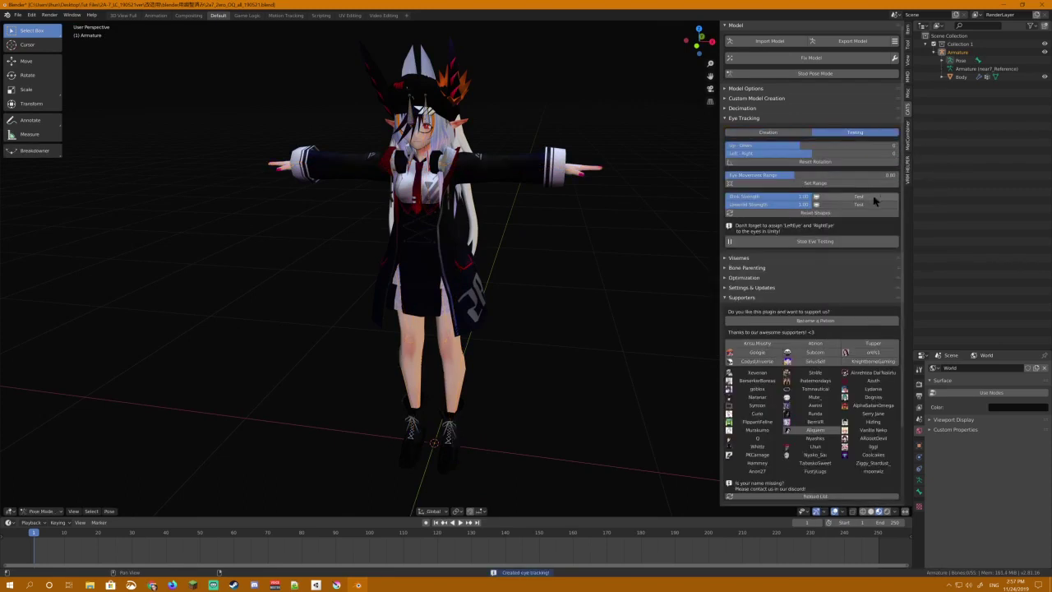
middle_click_drag(575, 238, 567, 243)
scroll(563, 245, "up", 10)
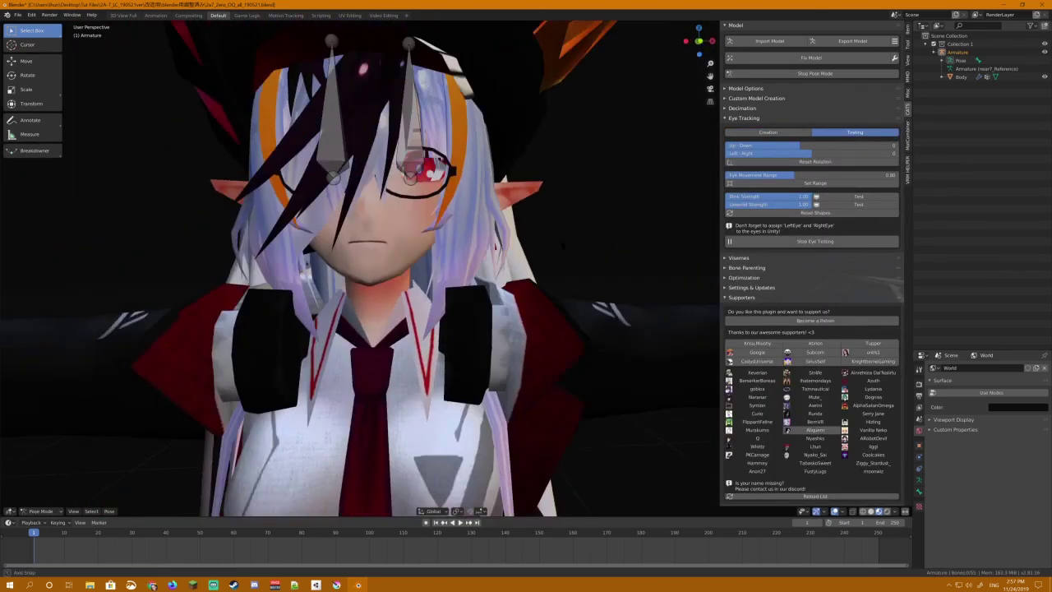
left_click(814, 241)
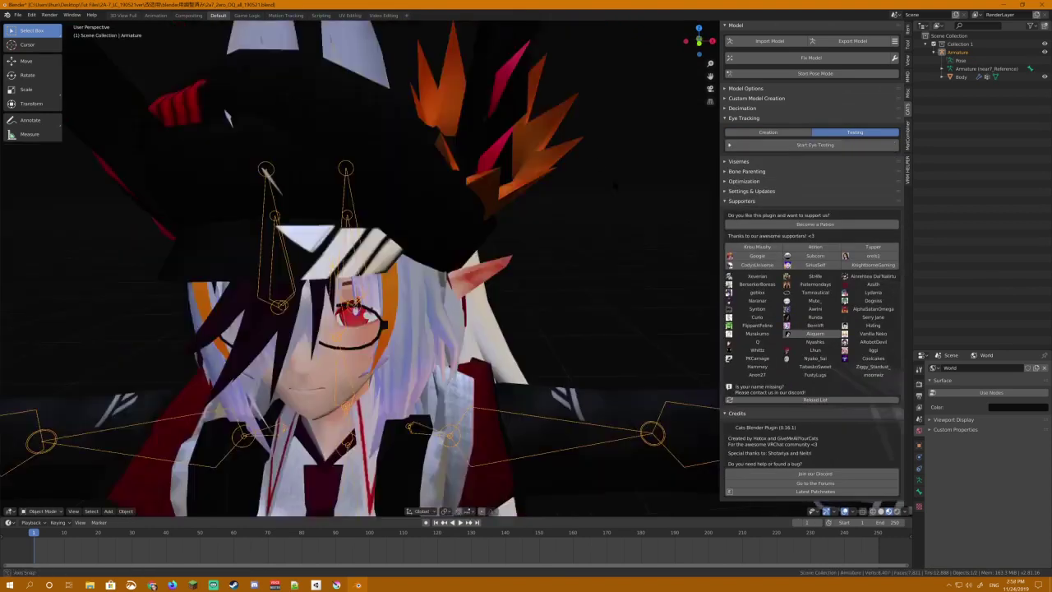
Step: Set the visemes: AA to mouth_a, OH to voice_o, CH to voice_i
left_click(803, 176)
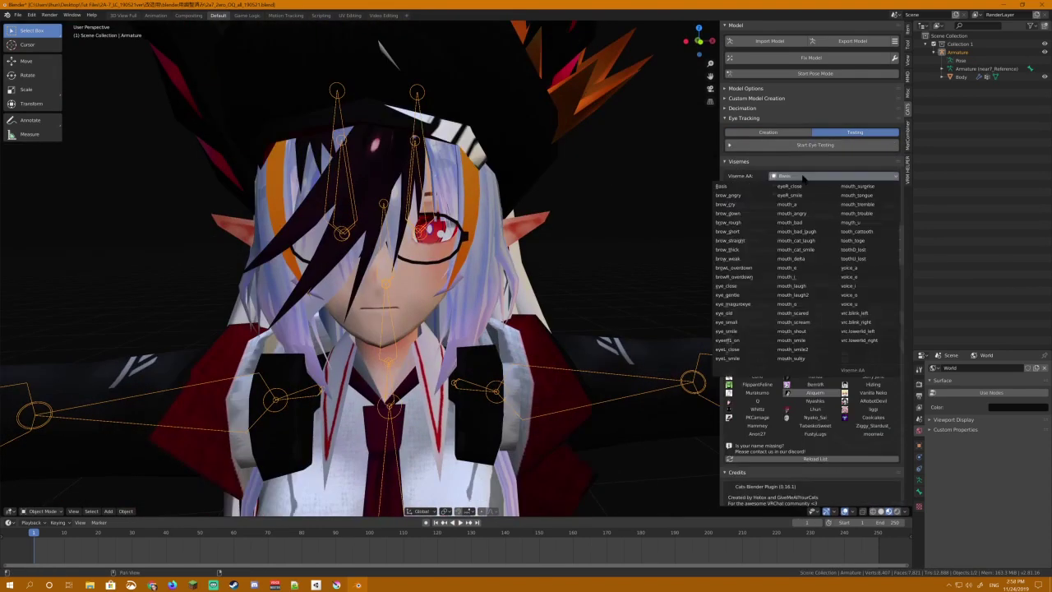
left_click(786, 204)
left_click(830, 185)
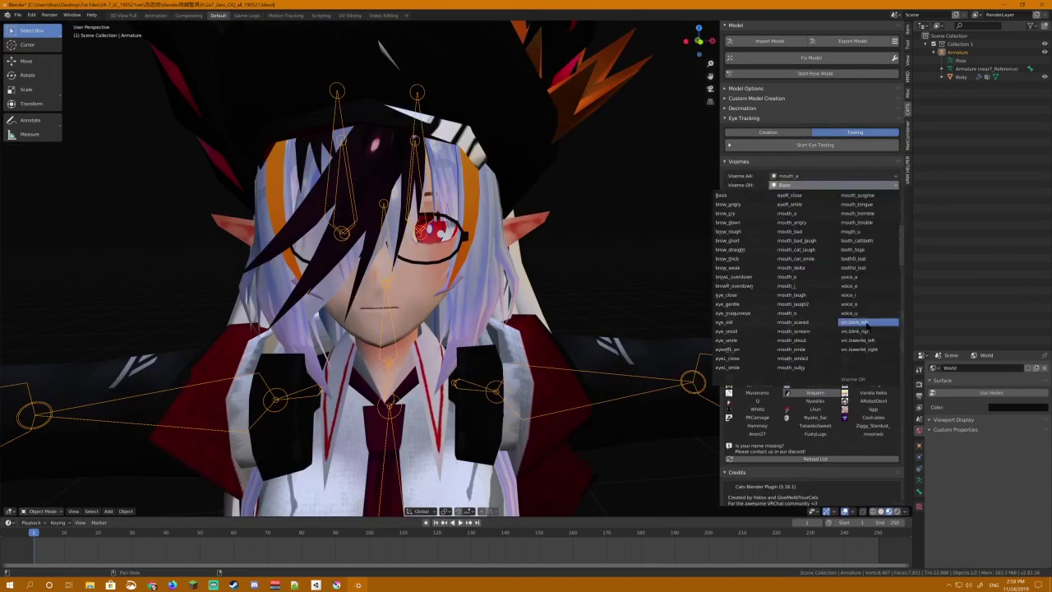
left_click(850, 322)
left_click(830, 194)
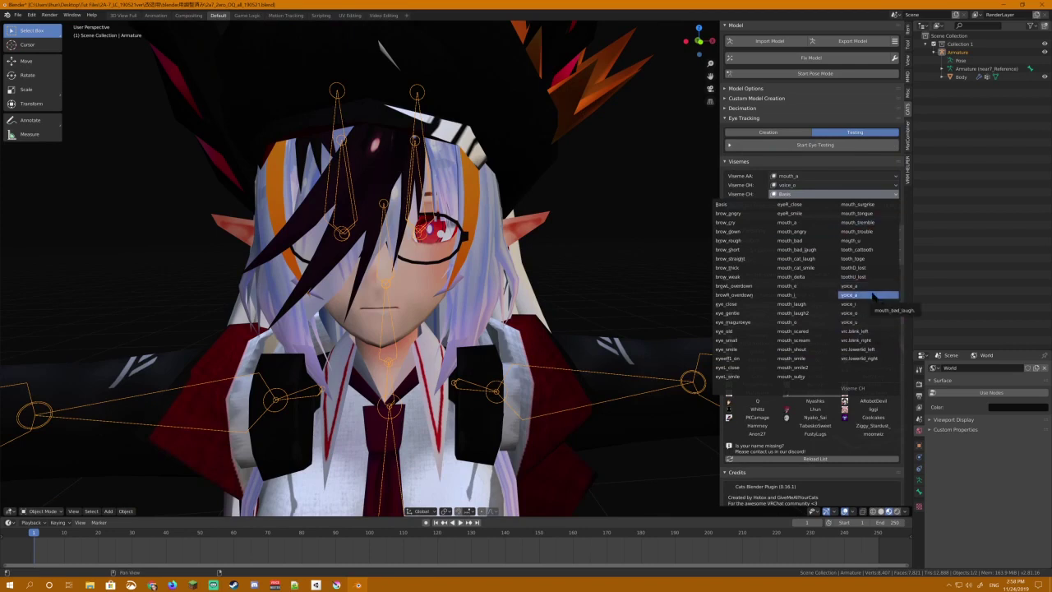
left_click(855, 303)
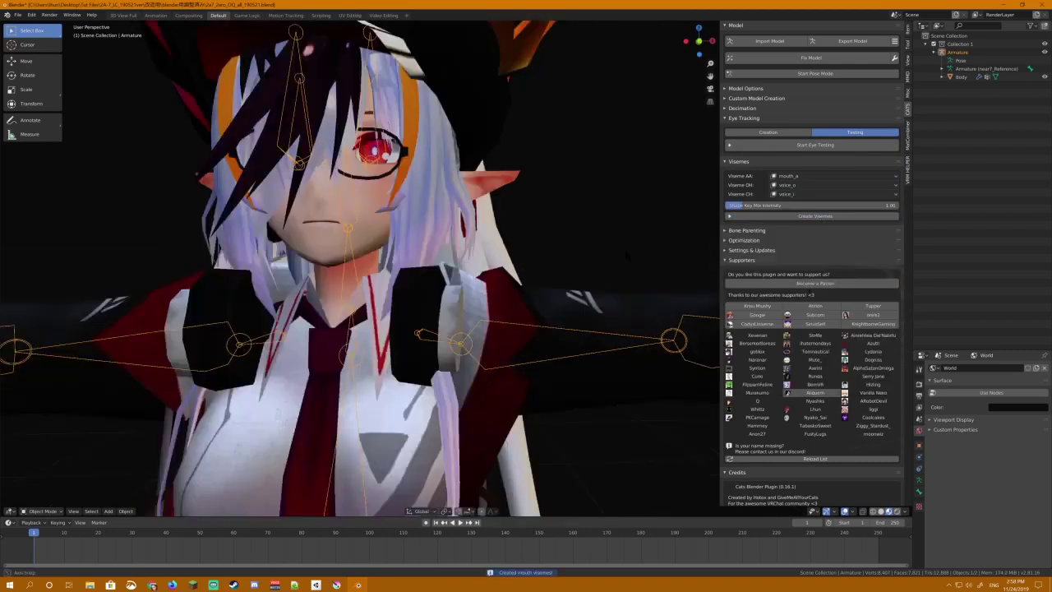
Step: Generate the material list and set the Material Combiner atlas size to Quadratic
left_click(754, 240)
left_click(758, 282)
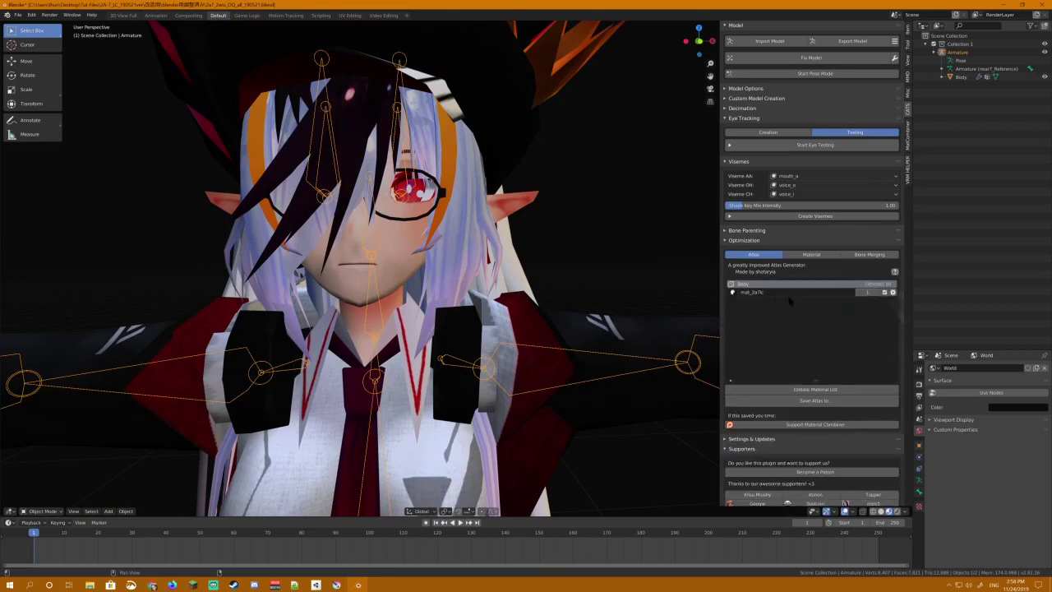
left_click(907, 146)
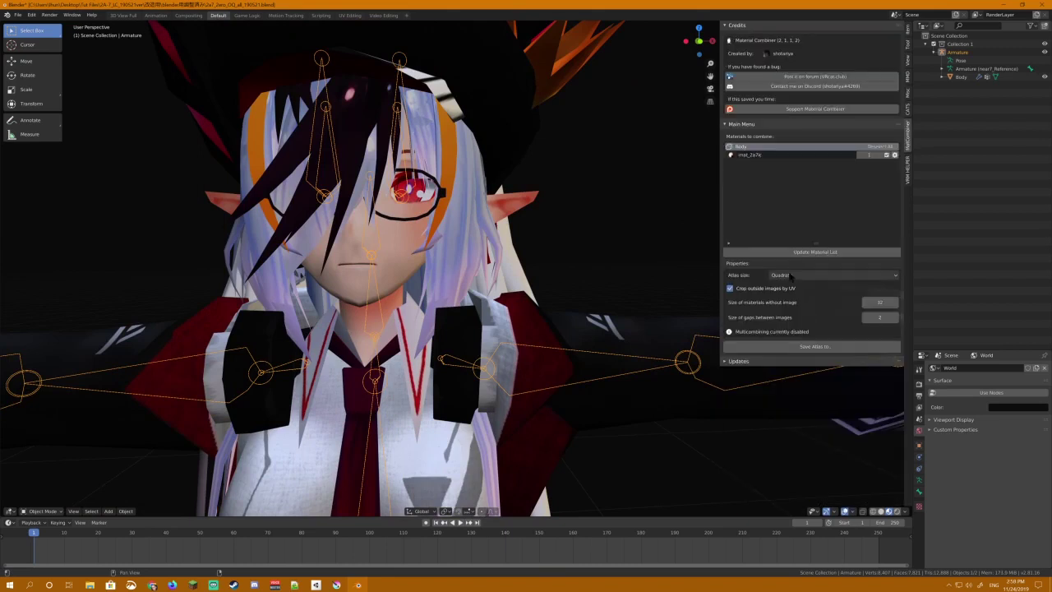
left_click(822, 275)
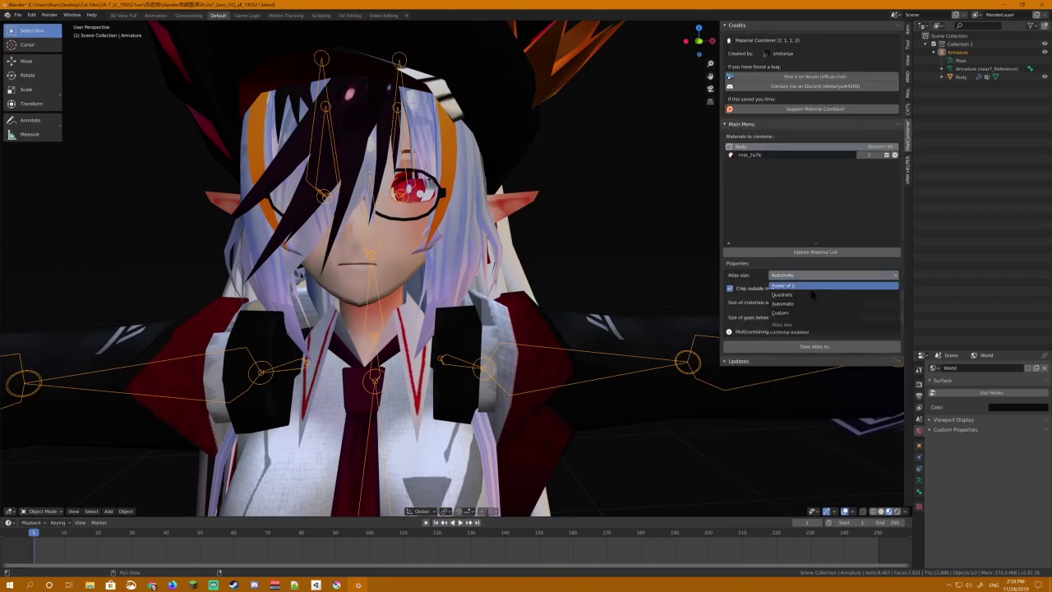
left_click(814, 297)
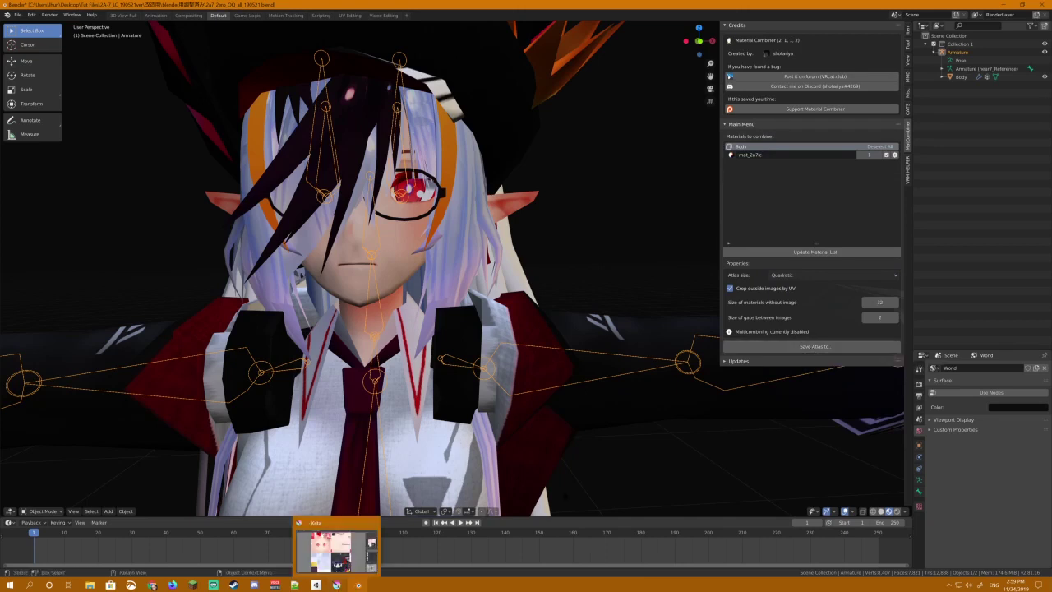
middle_click_drag(625, 427, 514, 532)
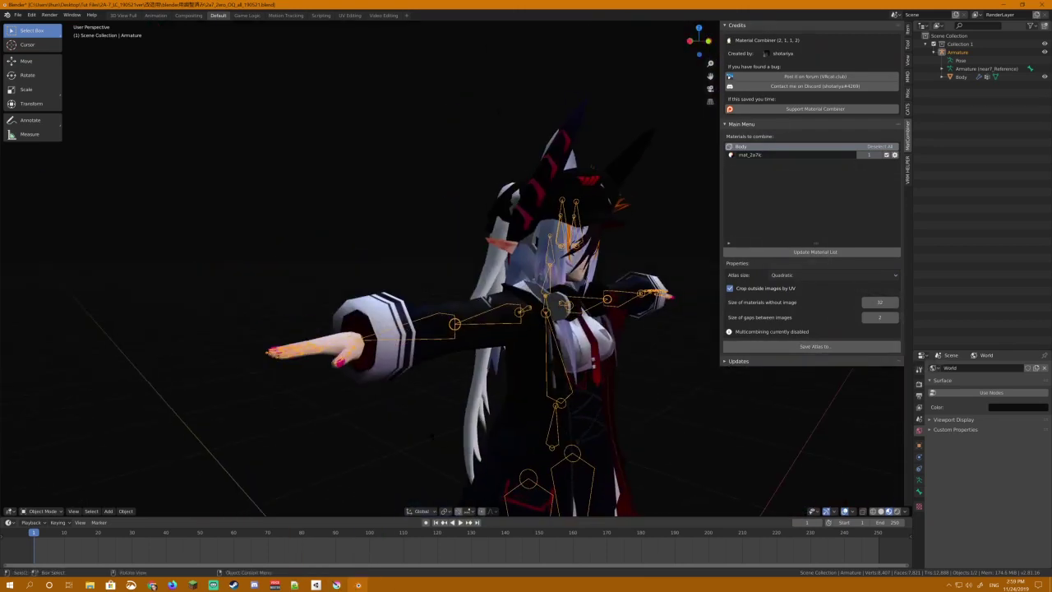
Step: Show Unity Hub's Projects page and the editor version list beside NEW
left_click(316, 584)
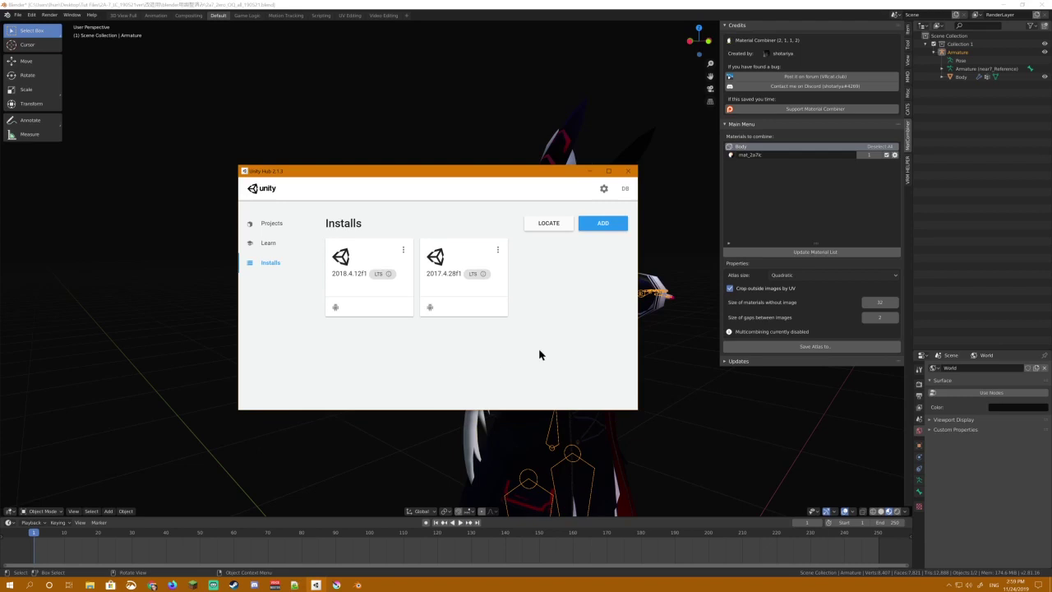
mouse_move(456, 279)
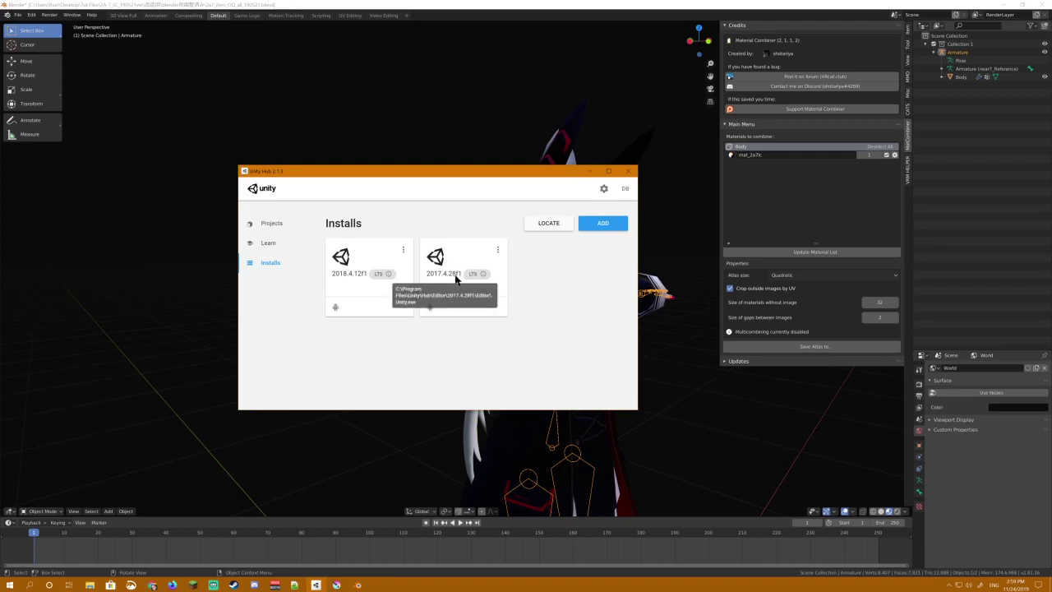
mouse_move(350, 279)
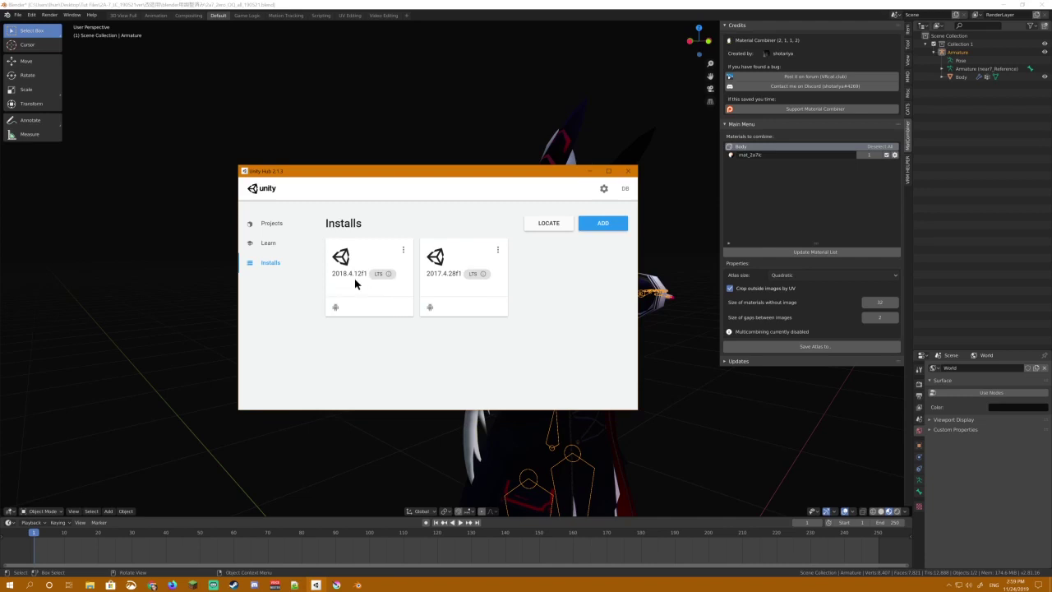
left_click(276, 226)
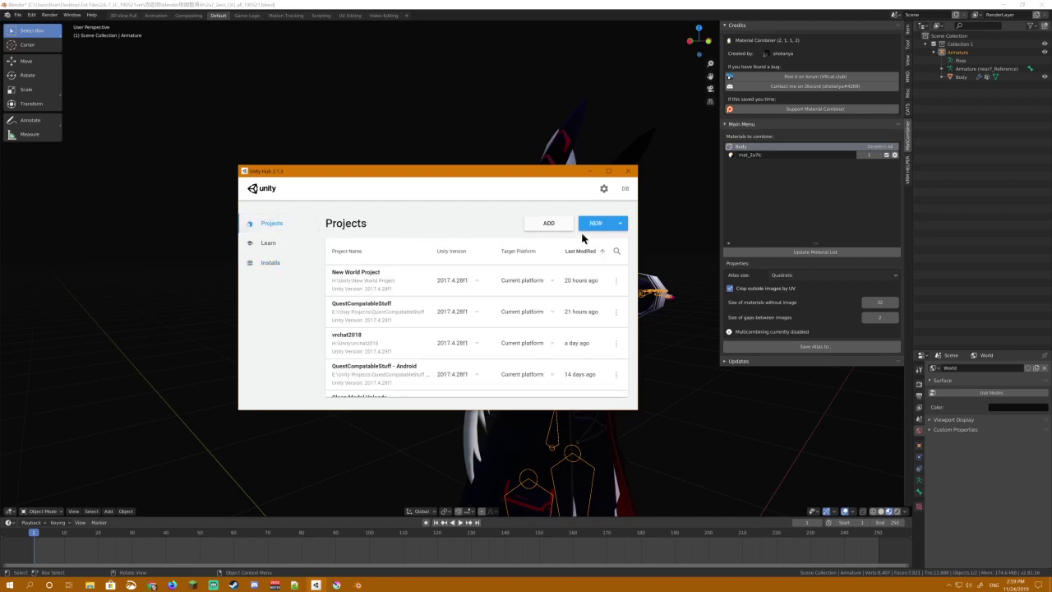
left_click(621, 223)
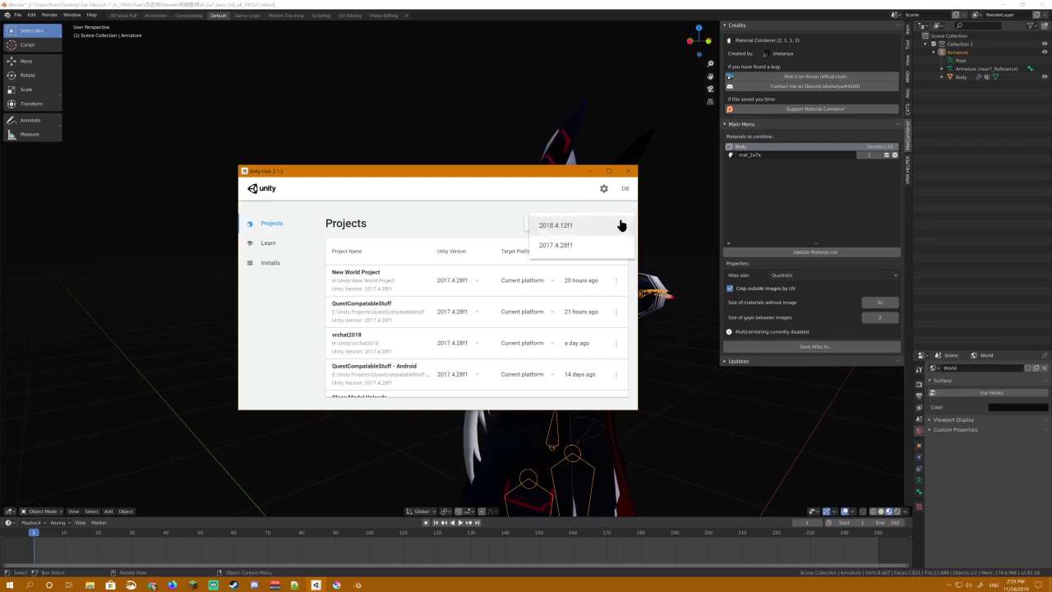
Step: Open a new-project dialog for Unity 2018.4.12f1 and pick a template
left_click(621, 225)
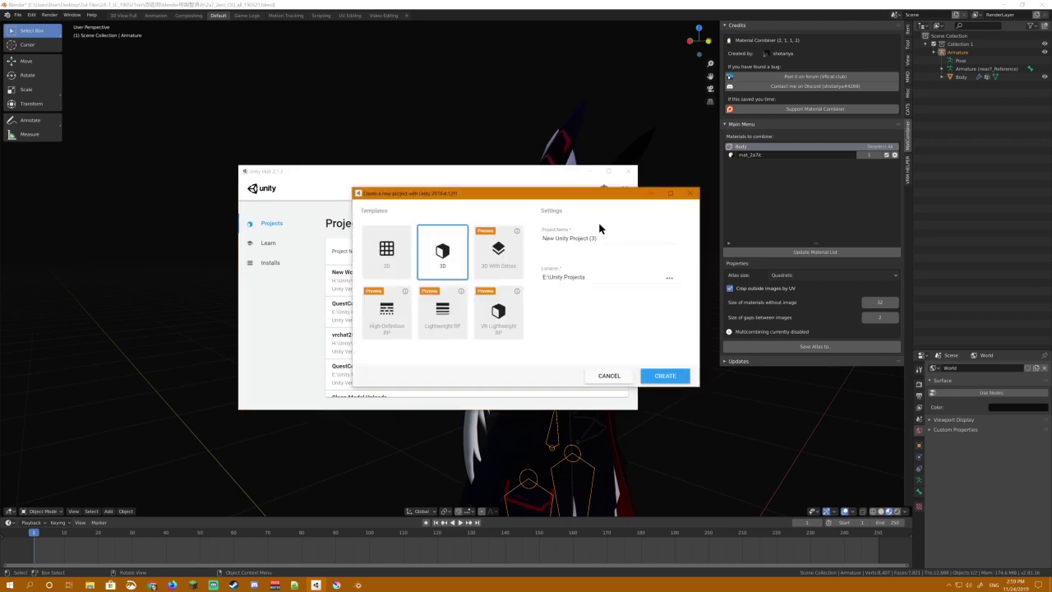
left_click_drag(564, 189, 460, 206)
left_click(586, 212)
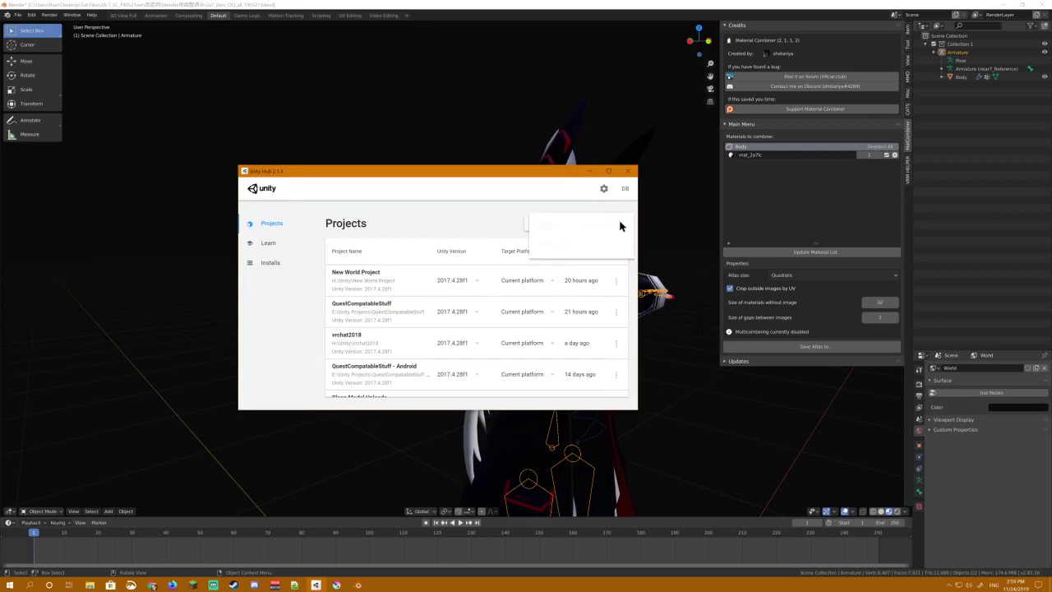
left_click(580, 230)
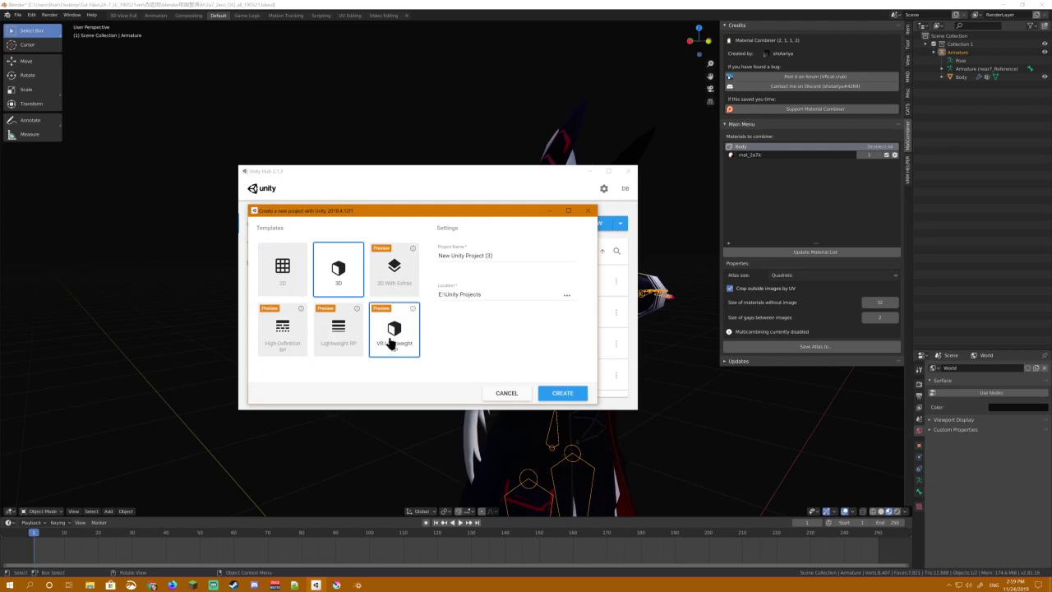
left_click(399, 346)
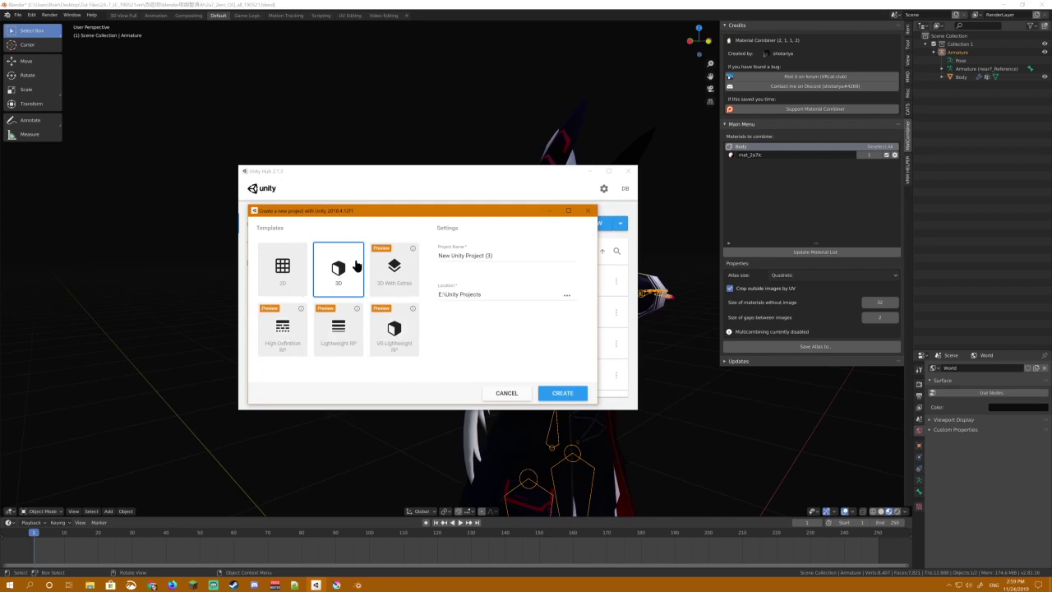
Step: Name the project 'Vrchat tutorial', keeping the E:\Unity Projects location
left_click_drag(505, 255, 328, 258)
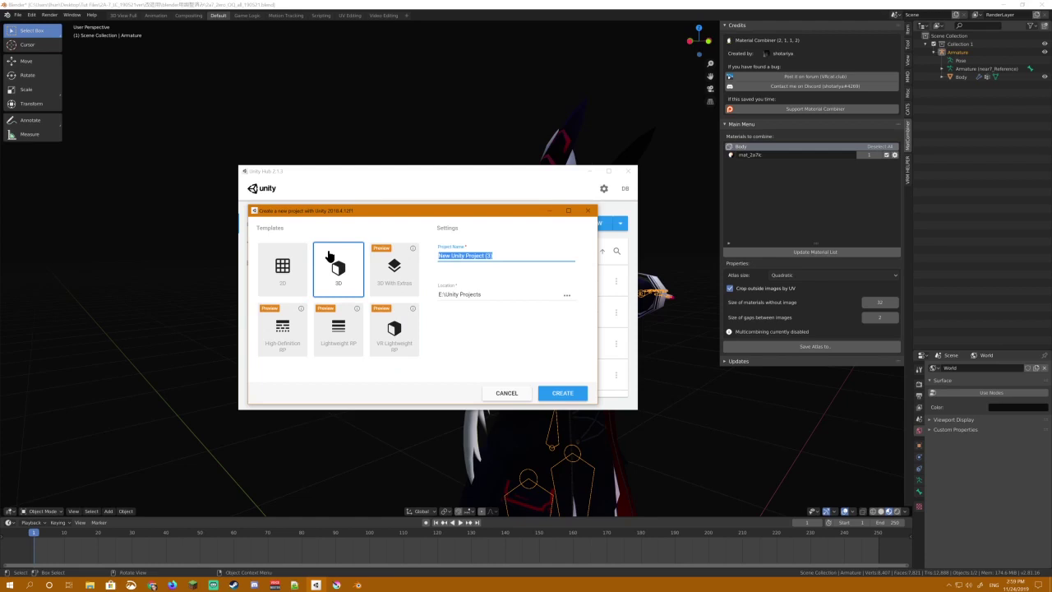
type("W")
type("rchat tutorial")
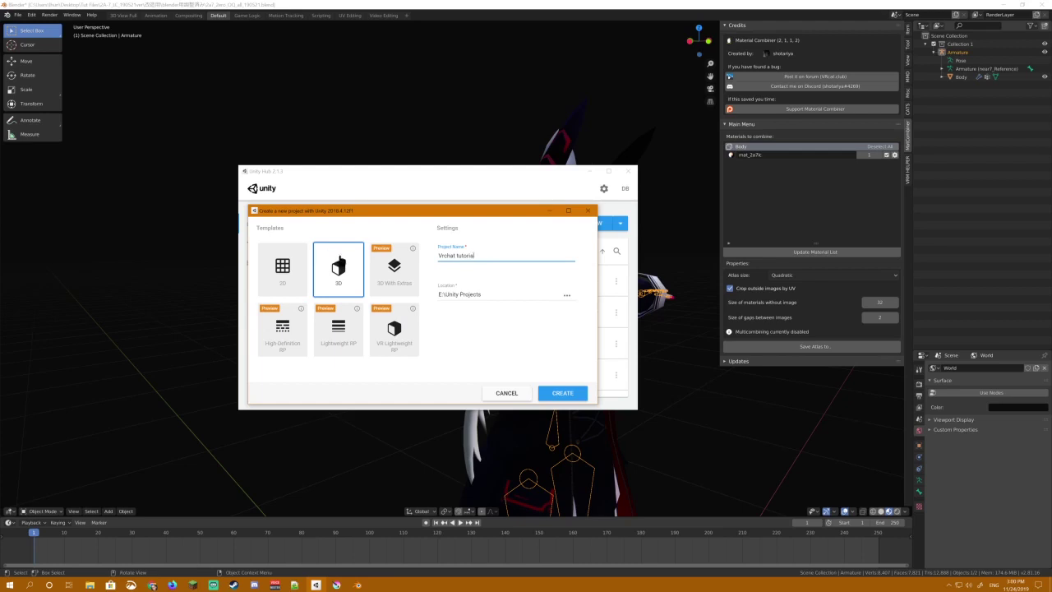
left_click(559, 291)
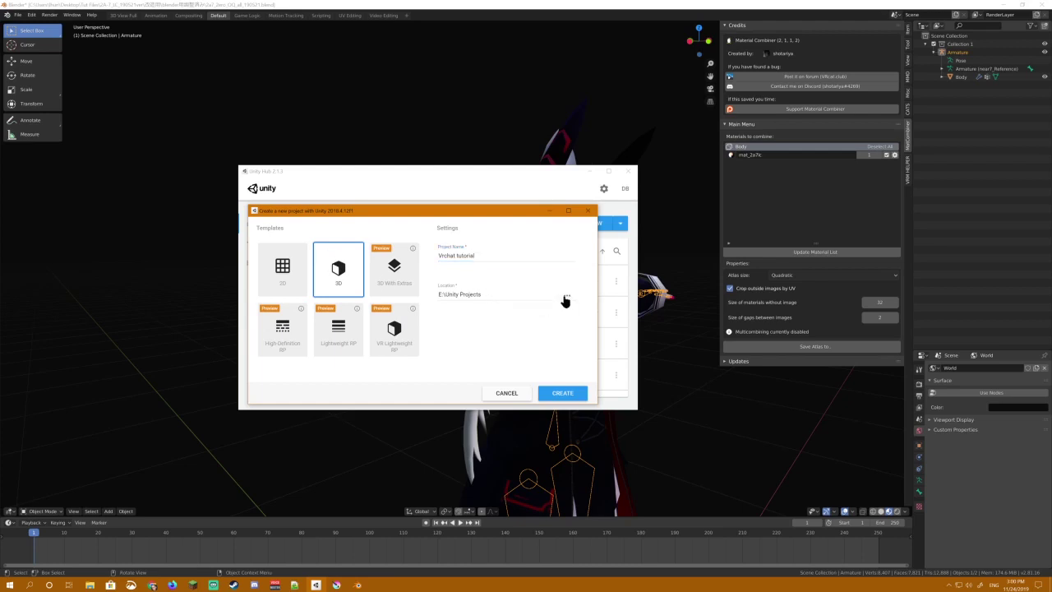